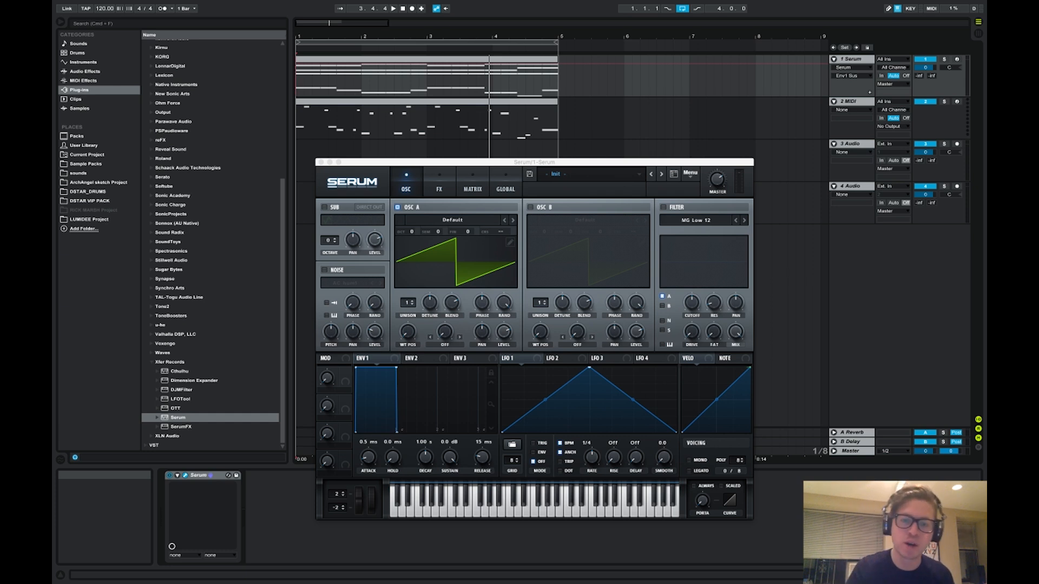
# Look through Serum's Osc, FX, Matrix and Global pages, shifting the plug-in window slightly sideways while examining the Global settings
pyautogui.click(497, 191)
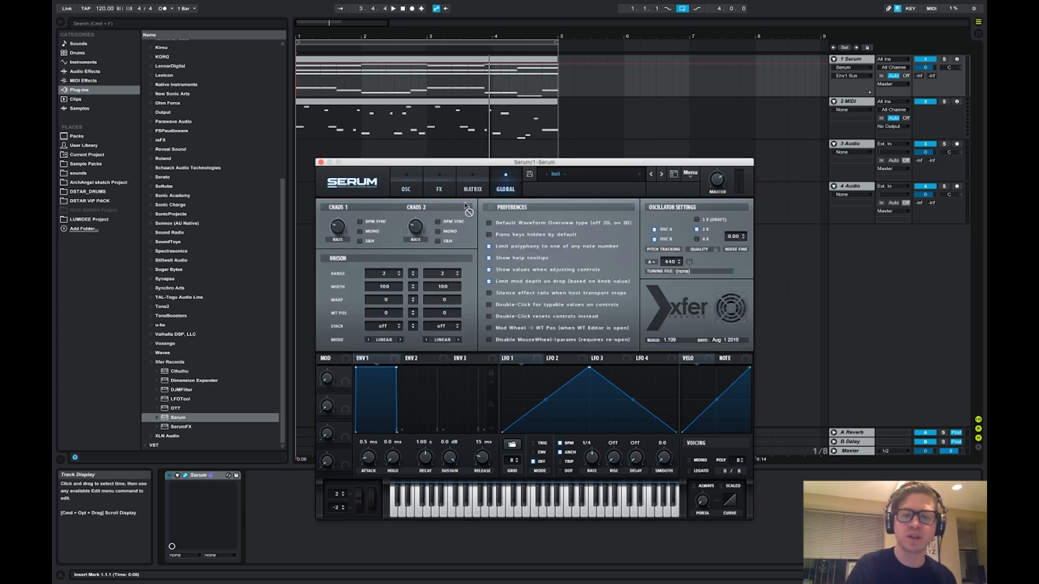
pyautogui.click(412, 190)
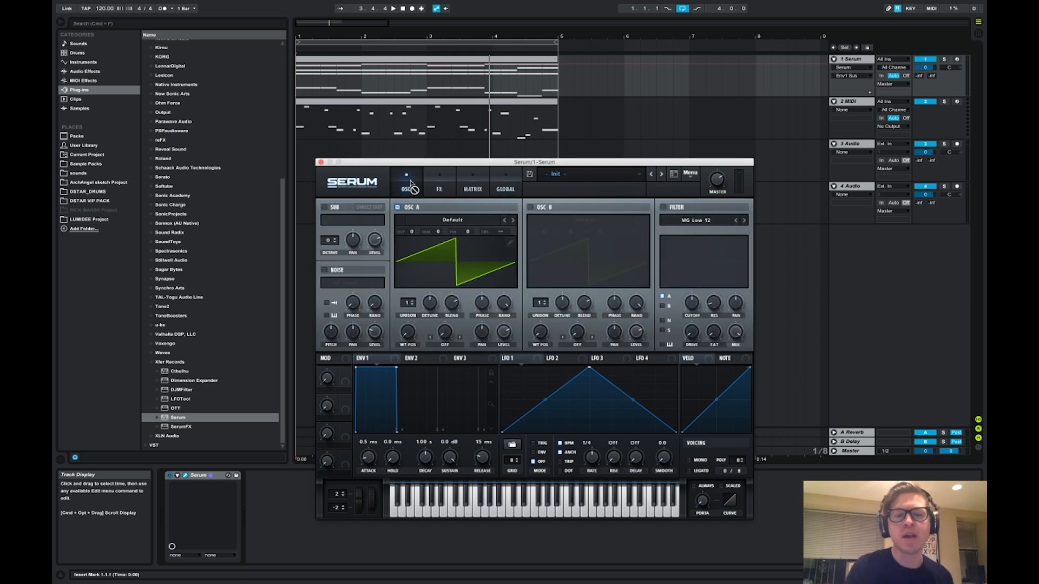
pyautogui.click(503, 189)
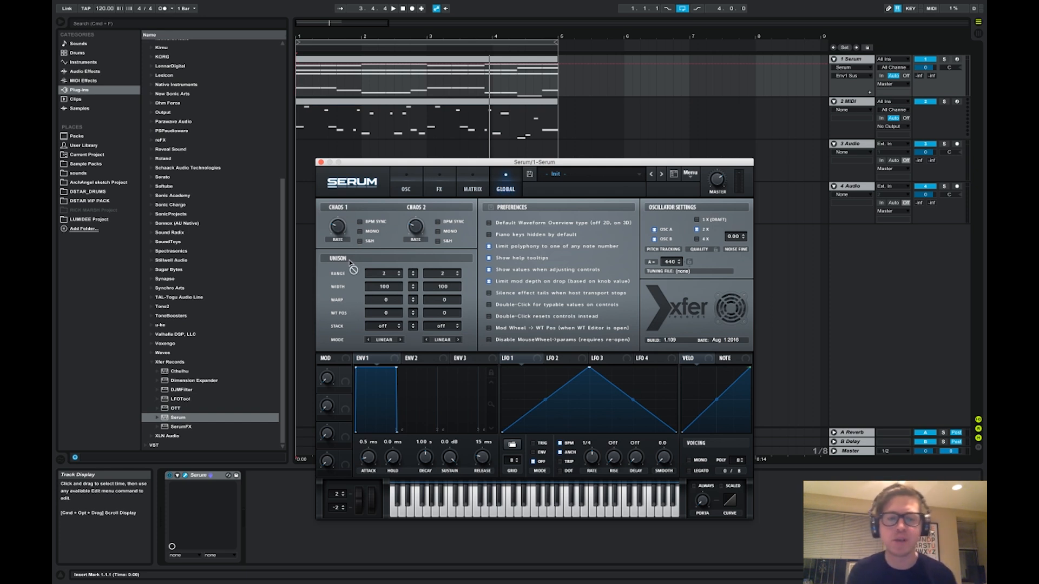
pyautogui.click(417, 190)
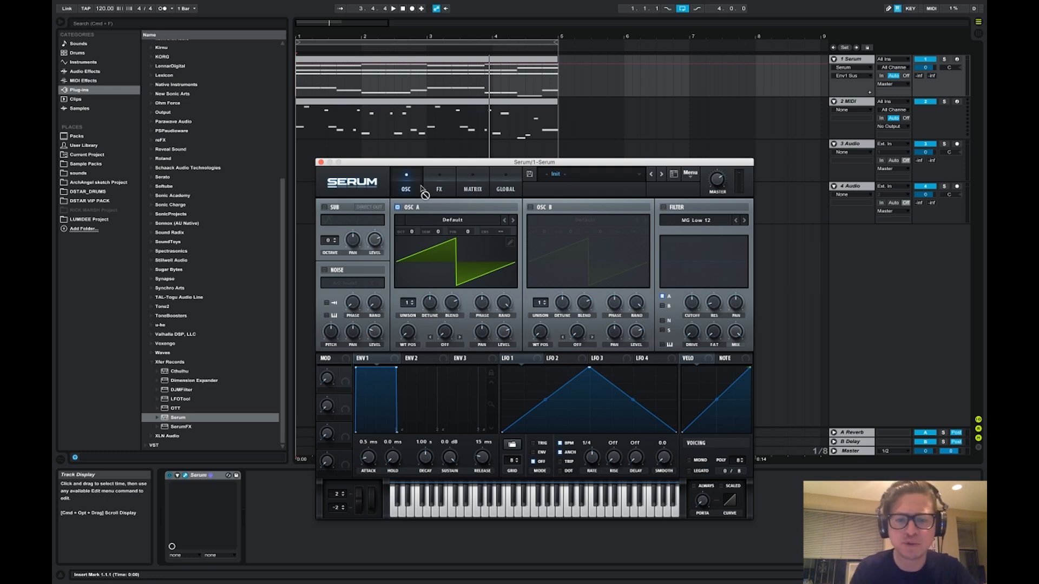
pyautogui.click(439, 191)
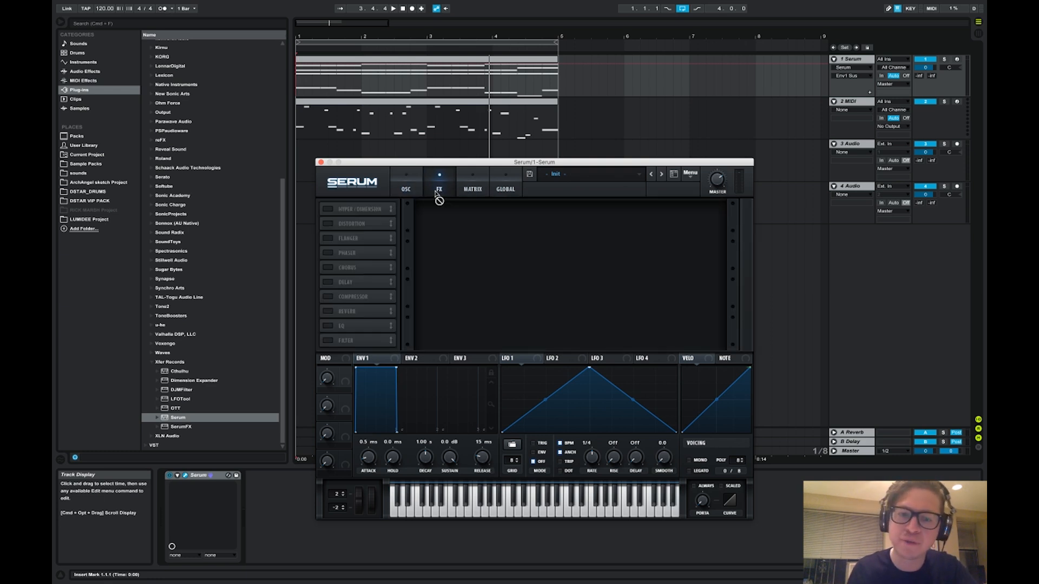
pyautogui.click(416, 190)
pyautogui.click(472, 192)
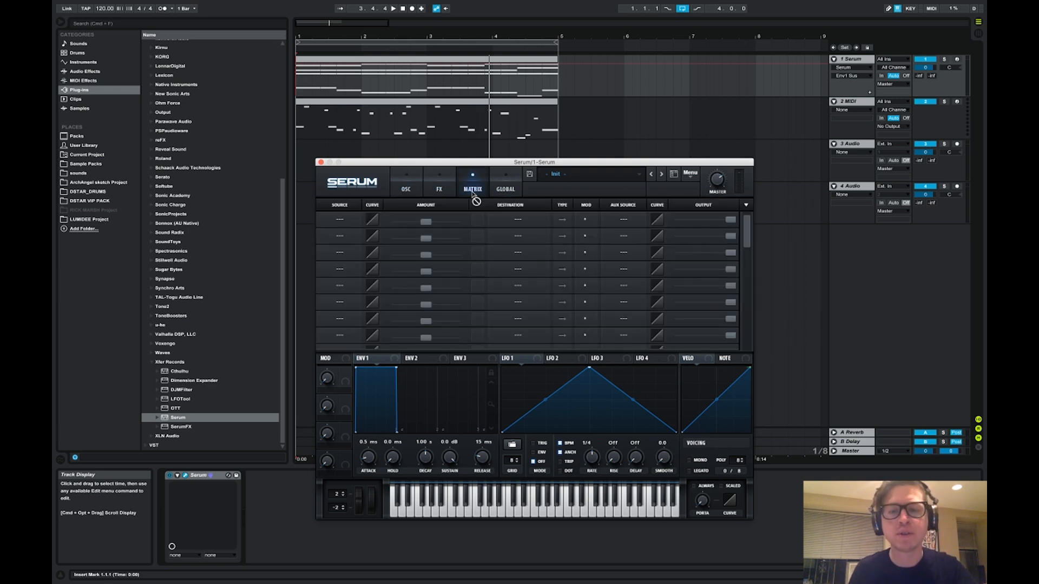
pyautogui.click(505, 193)
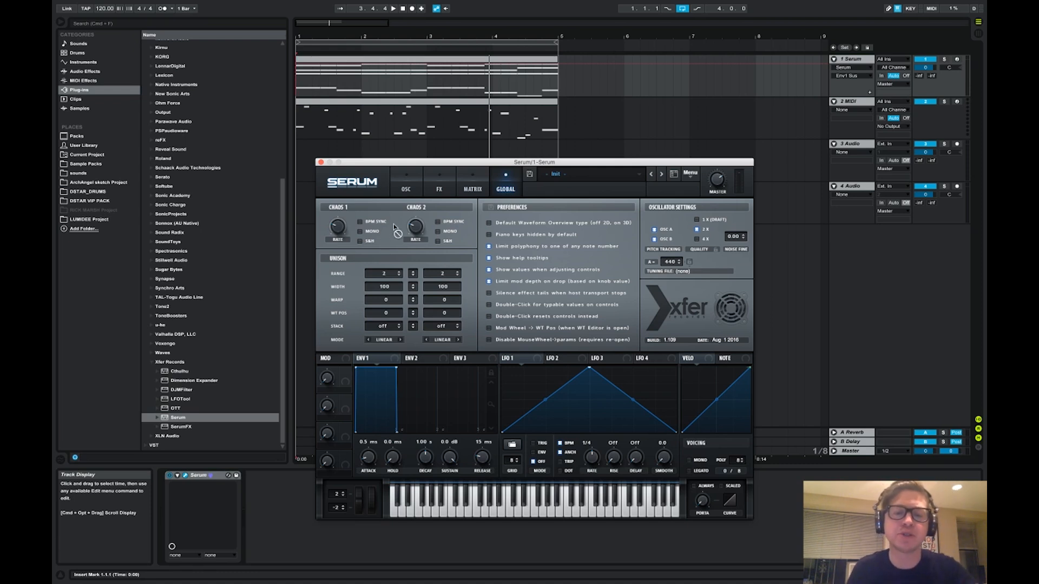
pyautogui.click(473, 556)
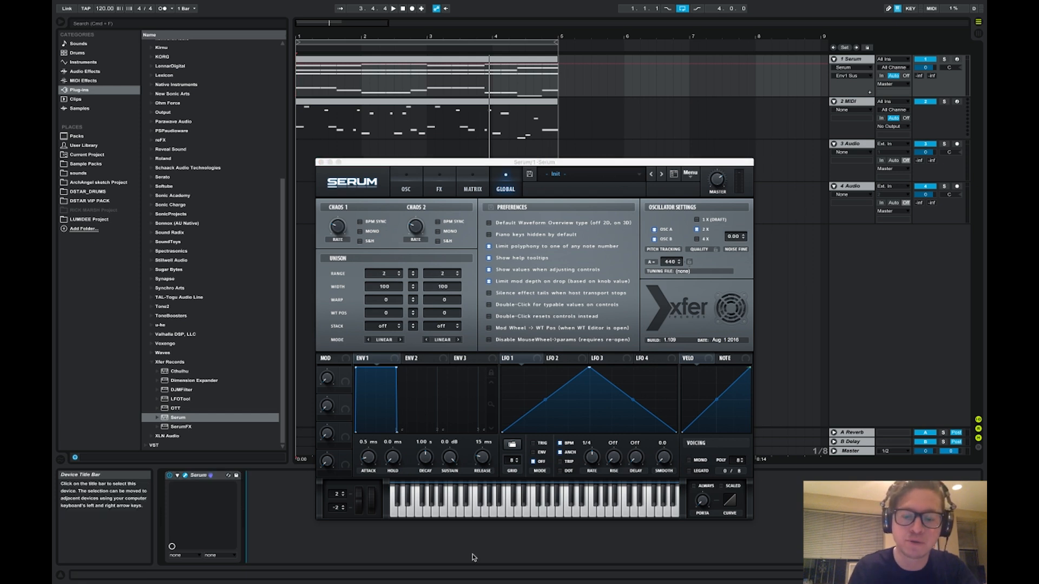
pyautogui.moveTo(459, 162); pyautogui.dragTo(509, 161)
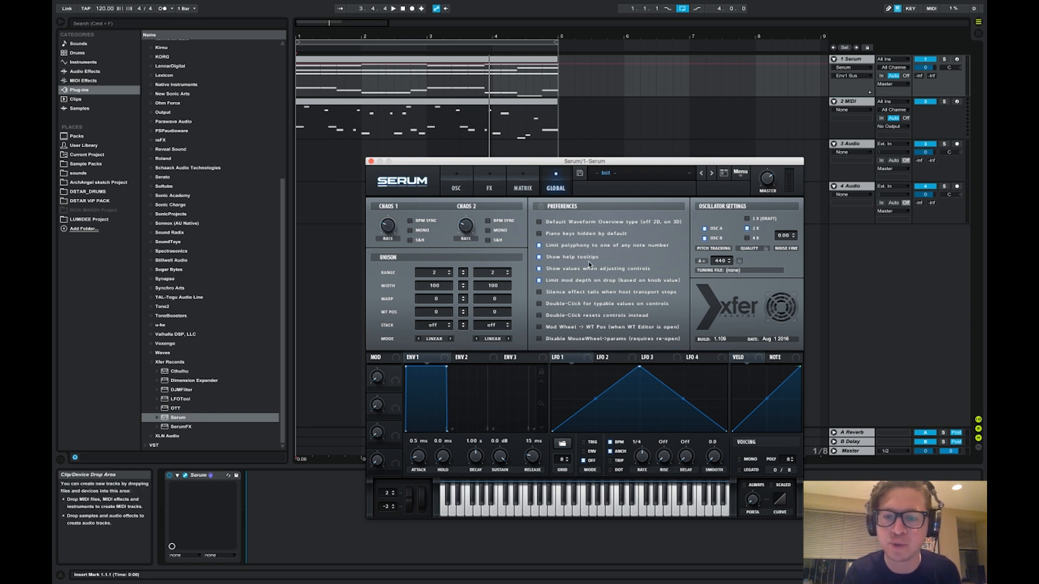
pyautogui.click(748, 218)
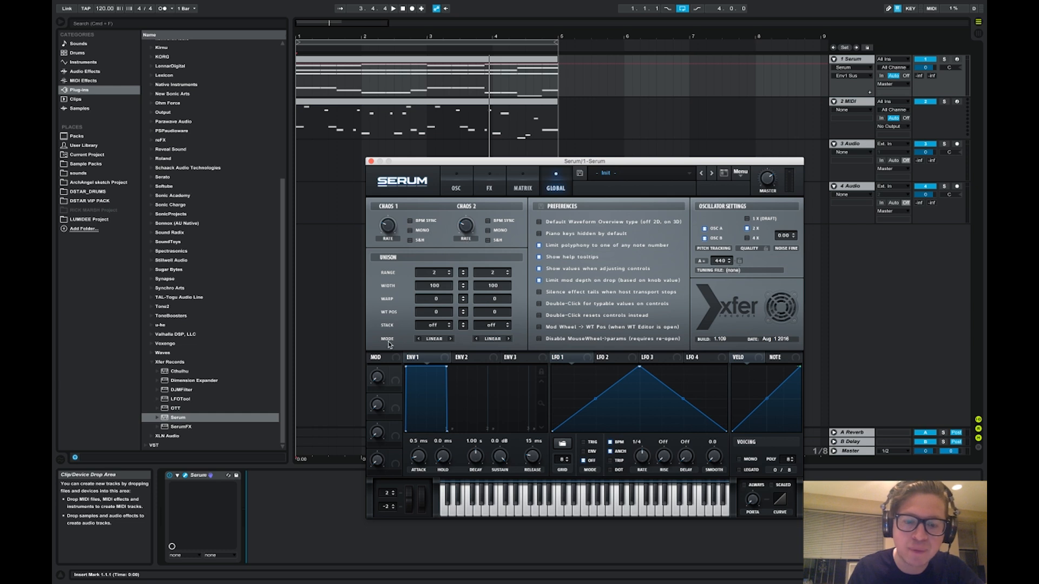
# Set Osc A's unison to 7 voices and slightly adjust its detune
pyautogui.click(450, 190)
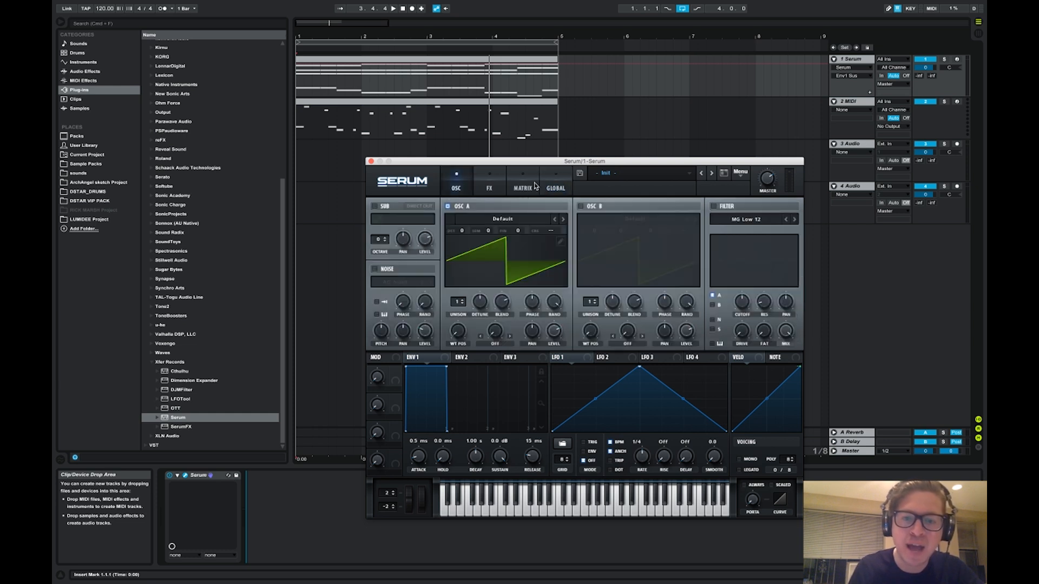
pyautogui.moveTo(464, 302); pyautogui.dragTo(460, 256)
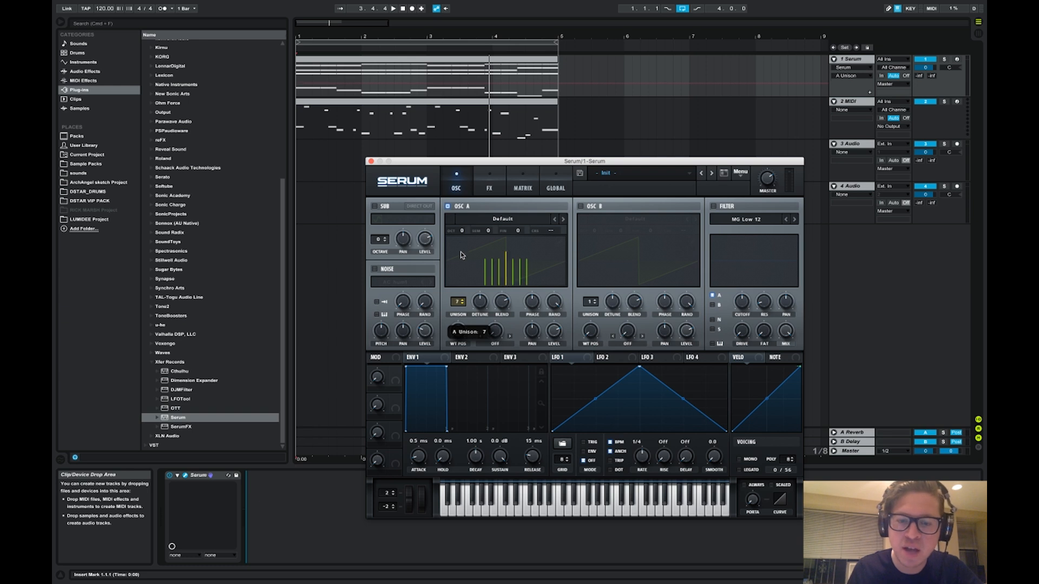
pyautogui.moveTo(484, 305); pyautogui.dragTo(485, 298)
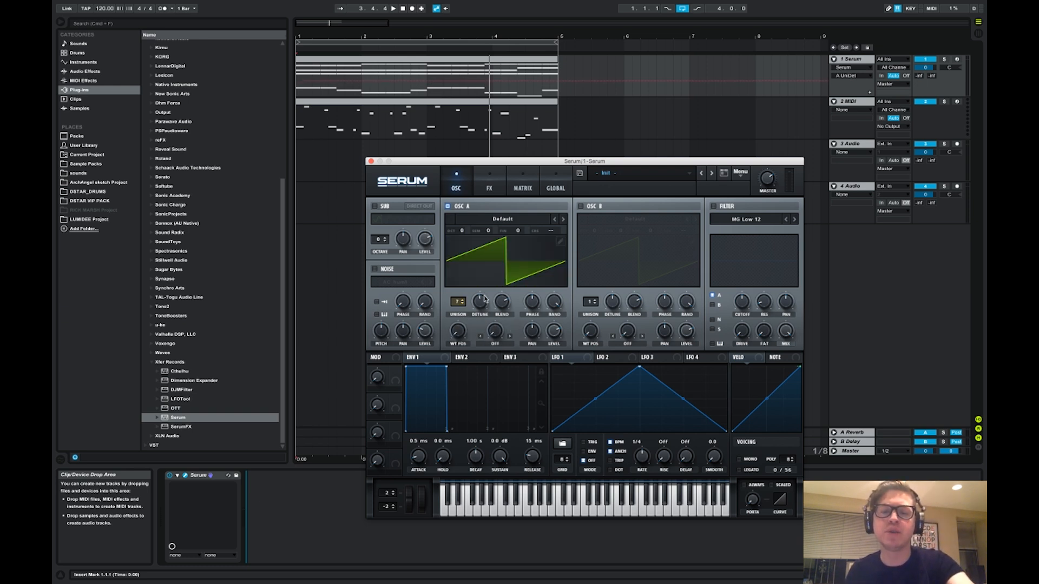
# Switch Osc A's unison mode to Super and inspect its detune spread in the oscillator display
pyautogui.click(552, 191)
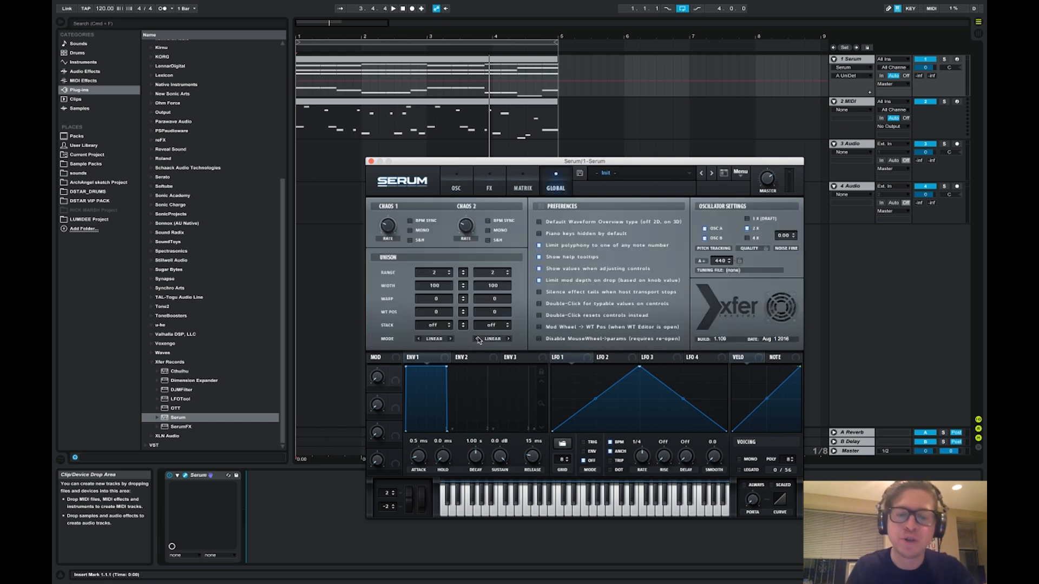
pyautogui.click(459, 185)
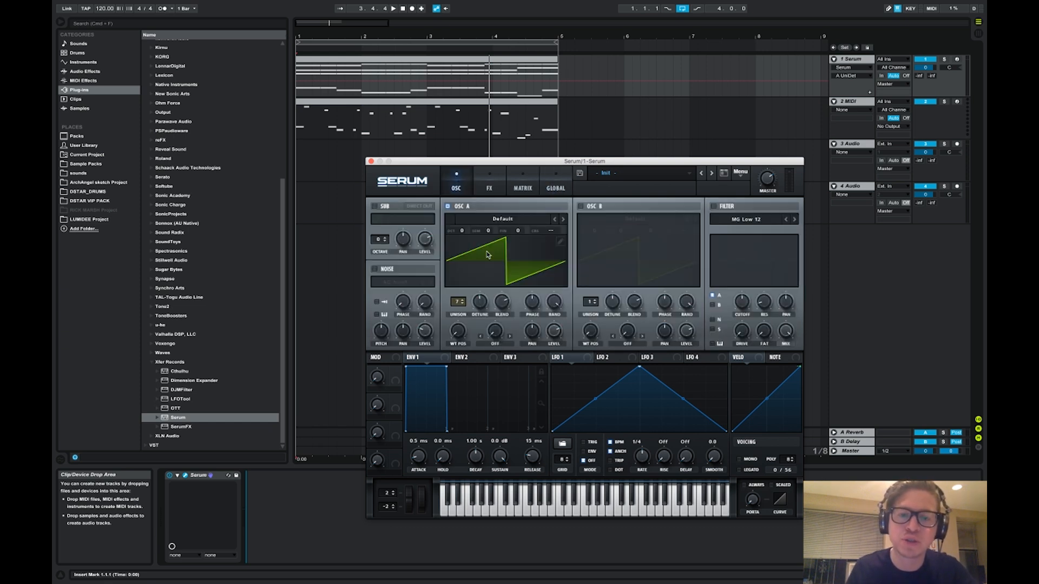
pyautogui.click(483, 309)
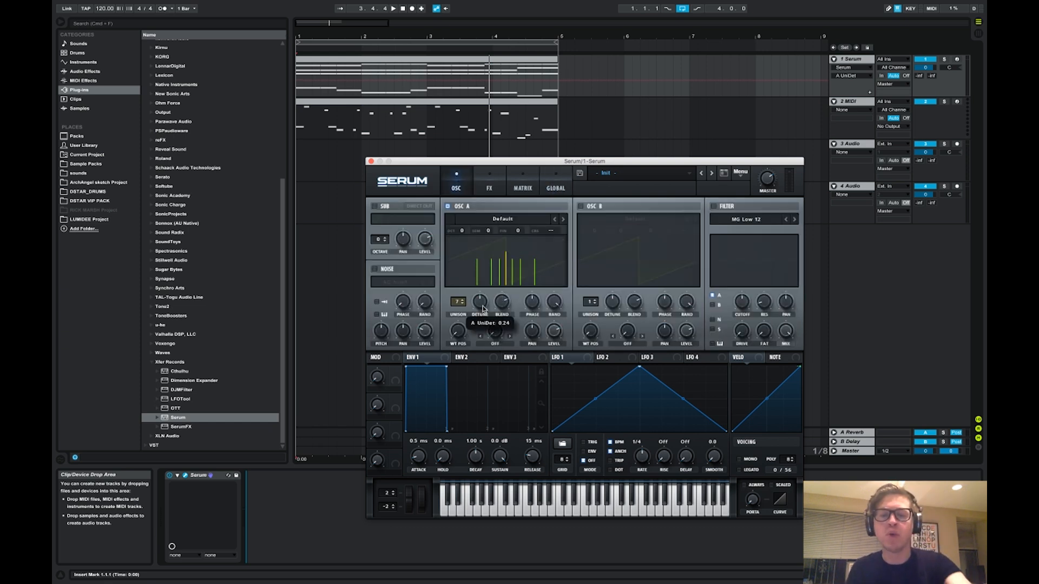
pyautogui.moveTo(482, 309); pyautogui.dragTo(483, 309)
pyautogui.click(547, 188)
pyautogui.click(456, 189)
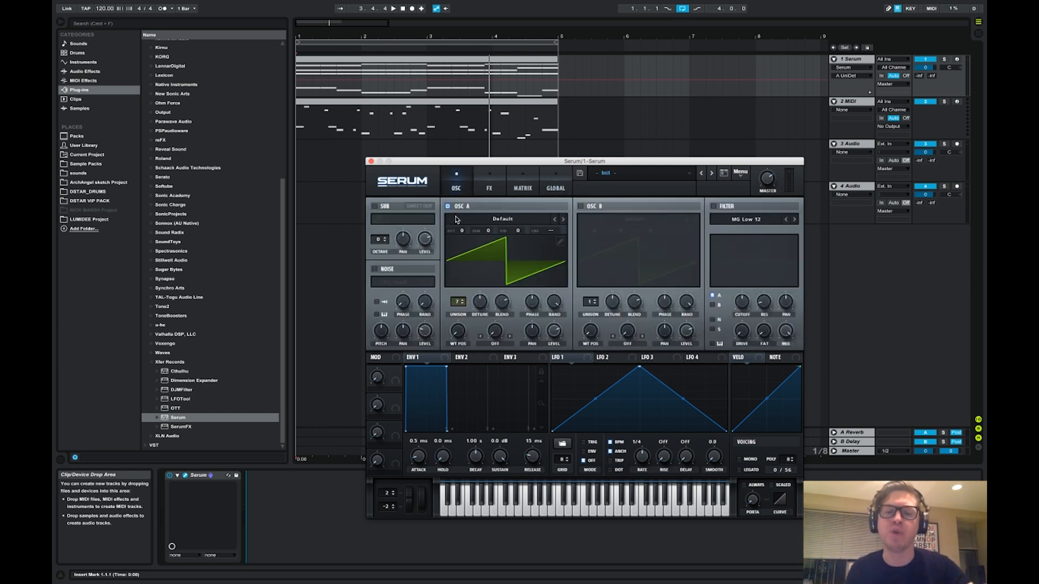
# Play the loop at lowered volume while alternating Osc A's unison mode between Linear and Super, then stop playback
pyautogui.click(556, 187)
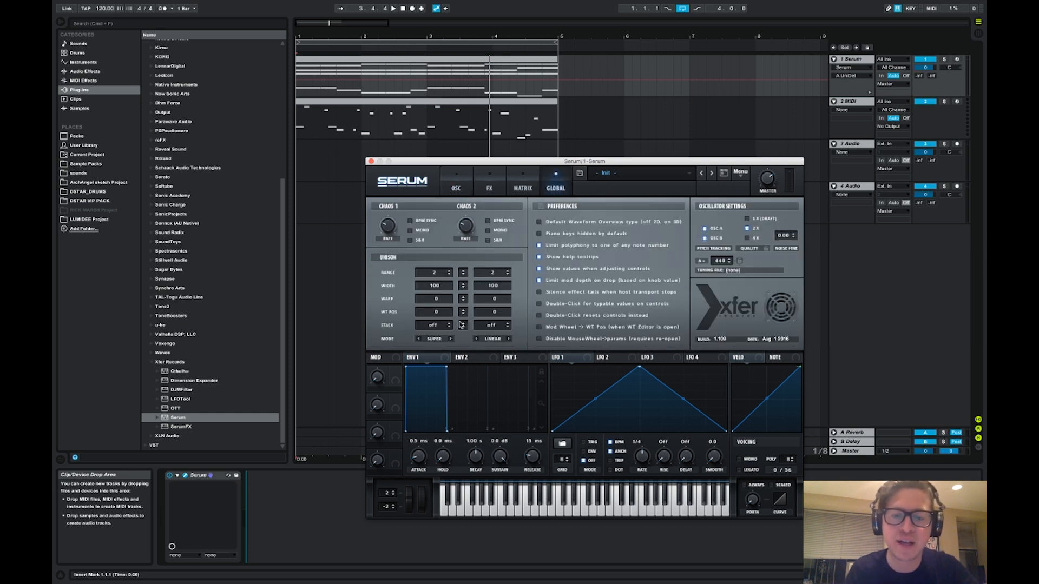
pyautogui.click(417, 339)
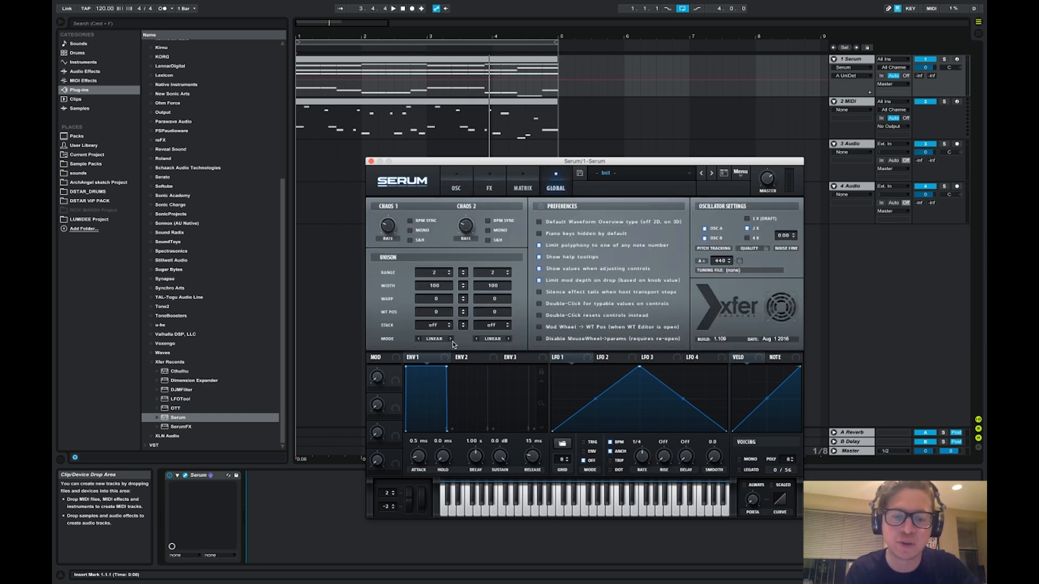
pyautogui.press('space')
pyautogui.press('XF86AudioLowerVolume')
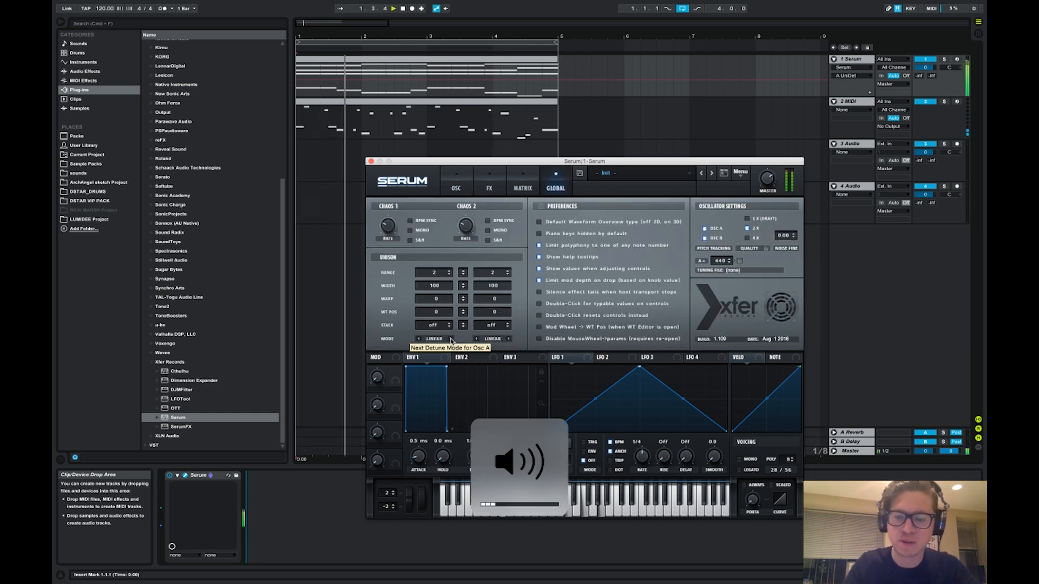
pyautogui.click(451, 340)
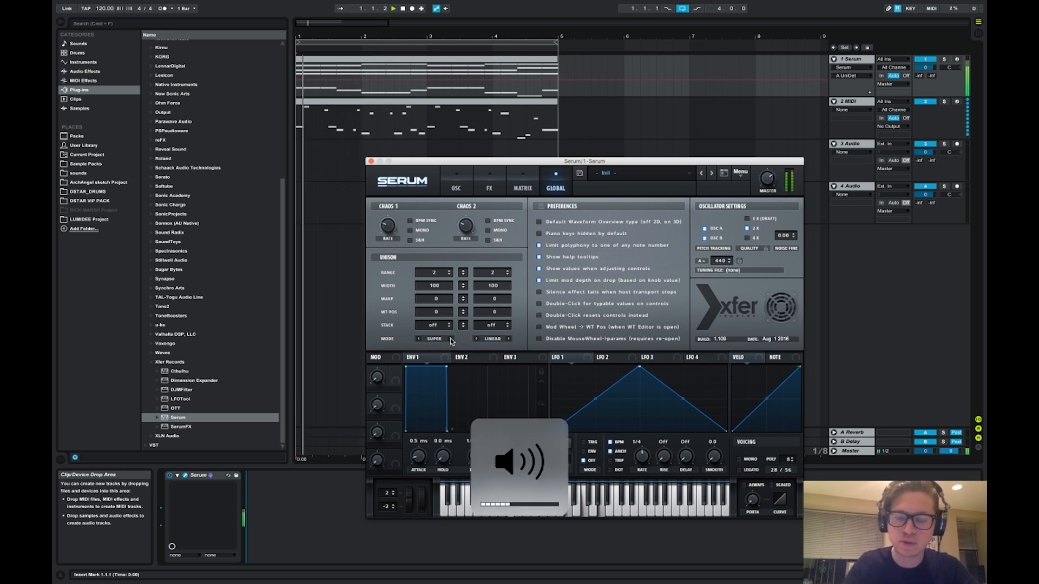
pyautogui.click(451, 339)
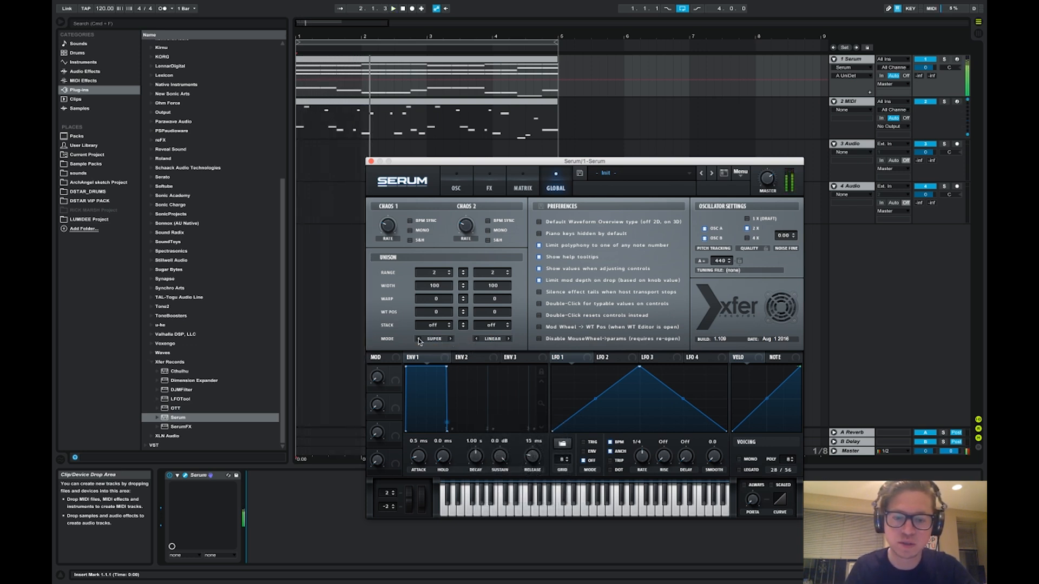
pyautogui.click(450, 339)
pyautogui.press('space')
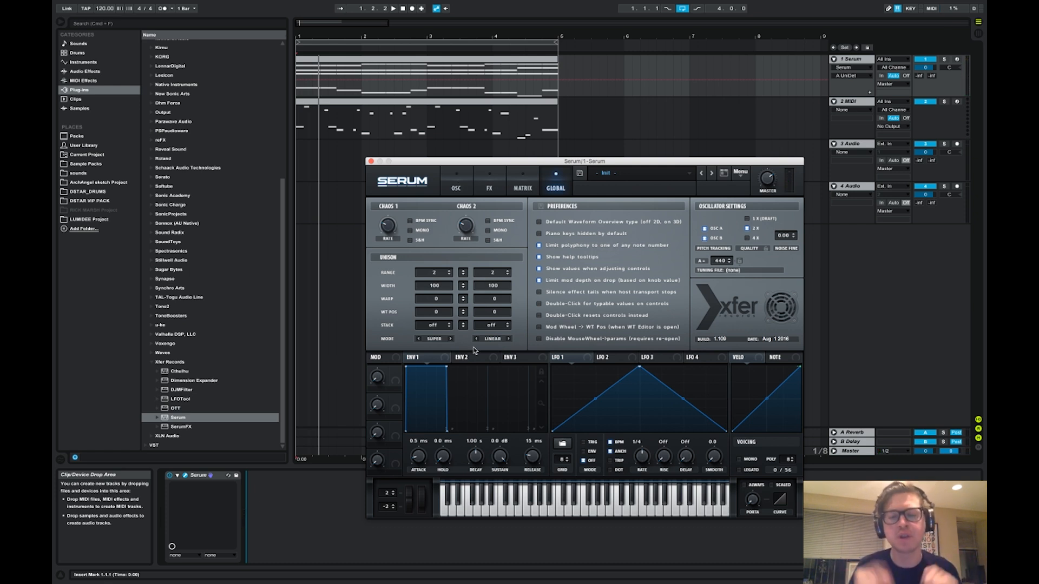
# Set Osc A's unison mode to Random, then inspect its detune spread and play the loop
pyautogui.click(422, 342)
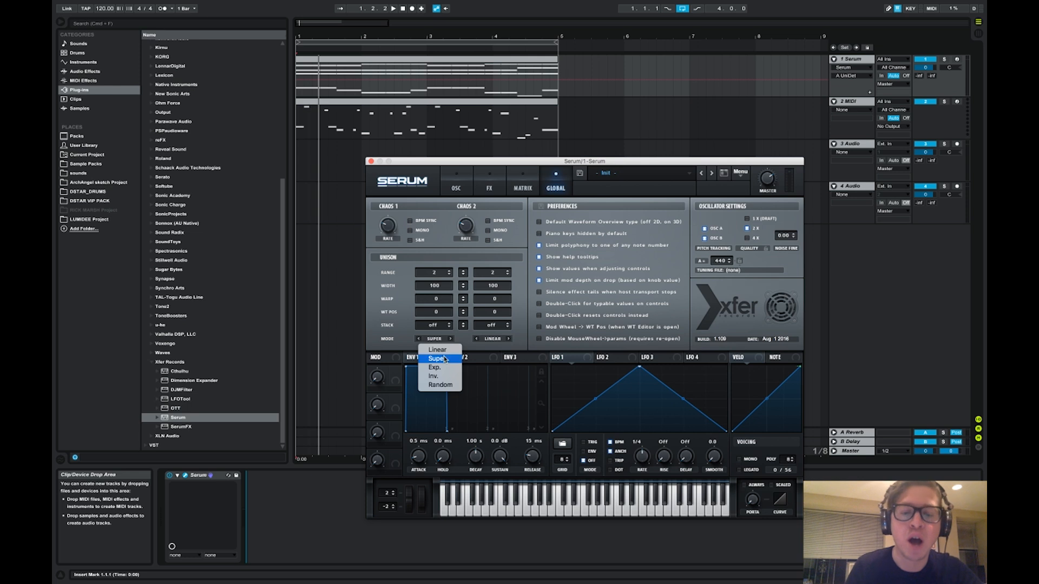
pyautogui.click(444, 385)
pyautogui.click(457, 186)
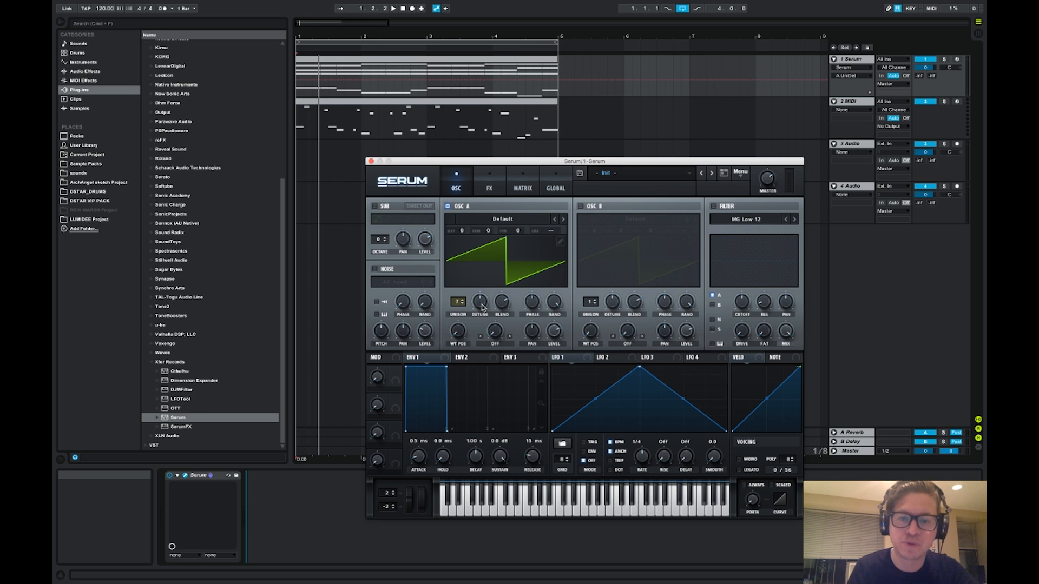
pyautogui.moveTo(482, 307); pyautogui.dragTo(483, 308)
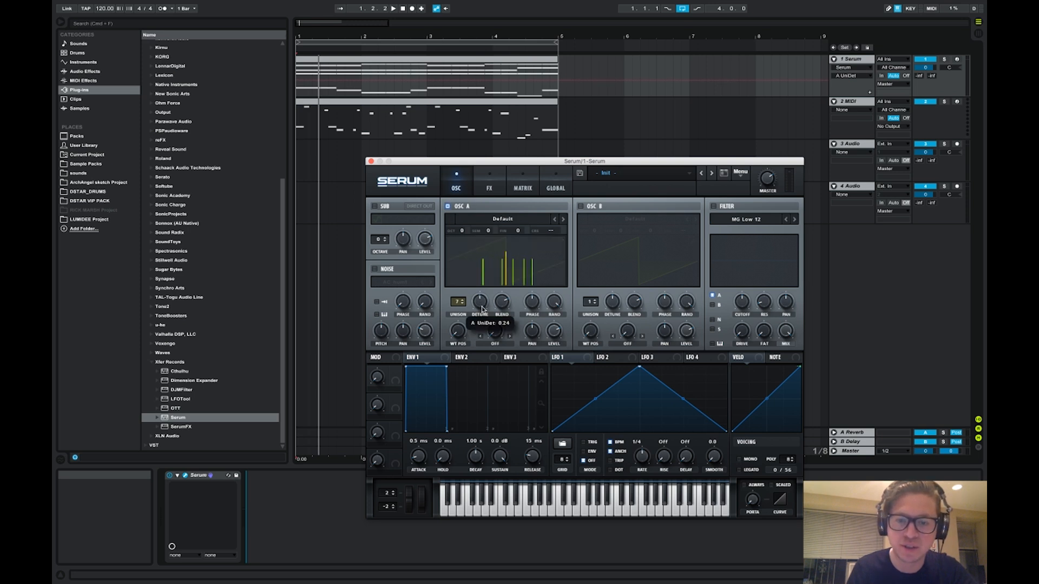
pyautogui.press('space')
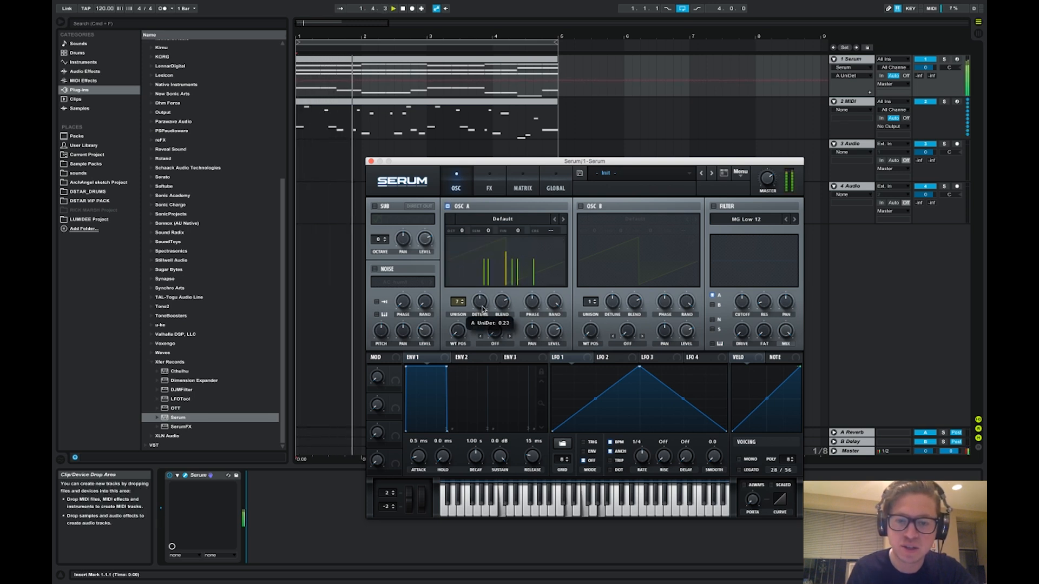
# Stop playback and set Osc A's unison mode to Linear
pyautogui.click(556, 187)
pyautogui.click(418, 339)
pyautogui.click(448, 339)
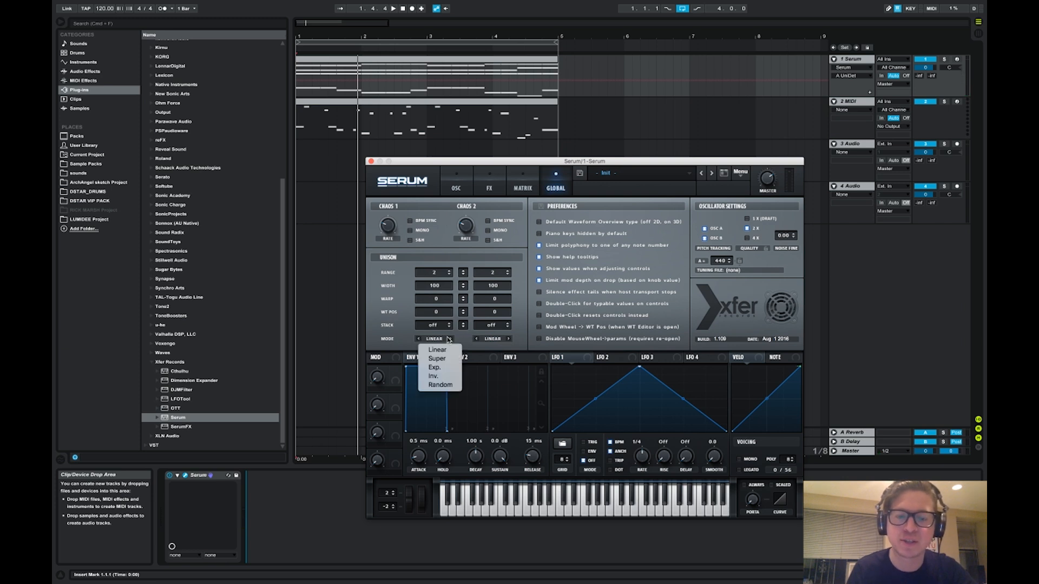
pyautogui.click(426, 341)
pyautogui.click(430, 327)
pyautogui.click(435, 340)
pyautogui.click(428, 340)
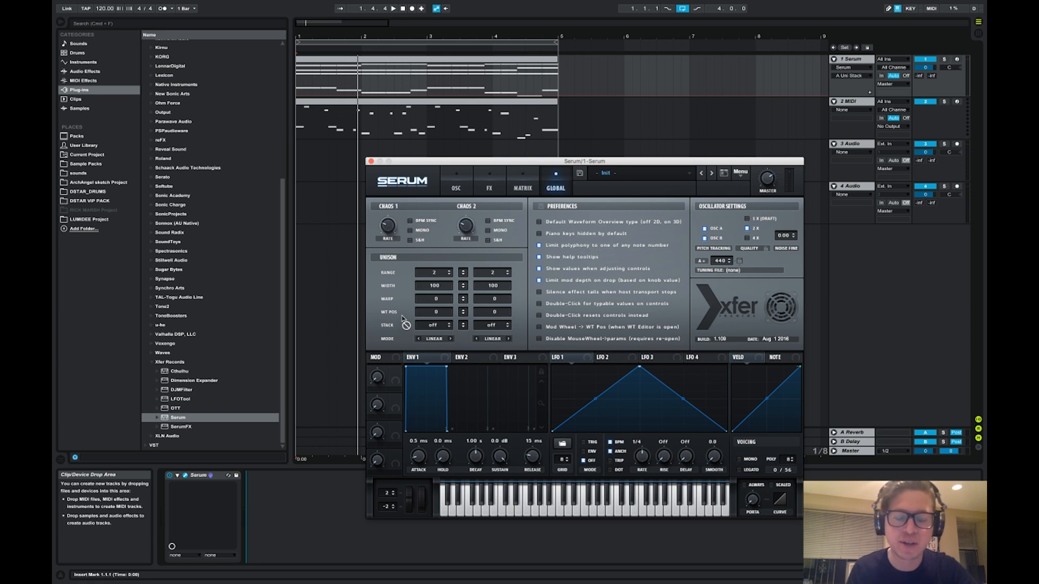
# Set Osc A's unison stack to 12 (1x)
pyautogui.click(427, 326)
pyautogui.click(427, 326)
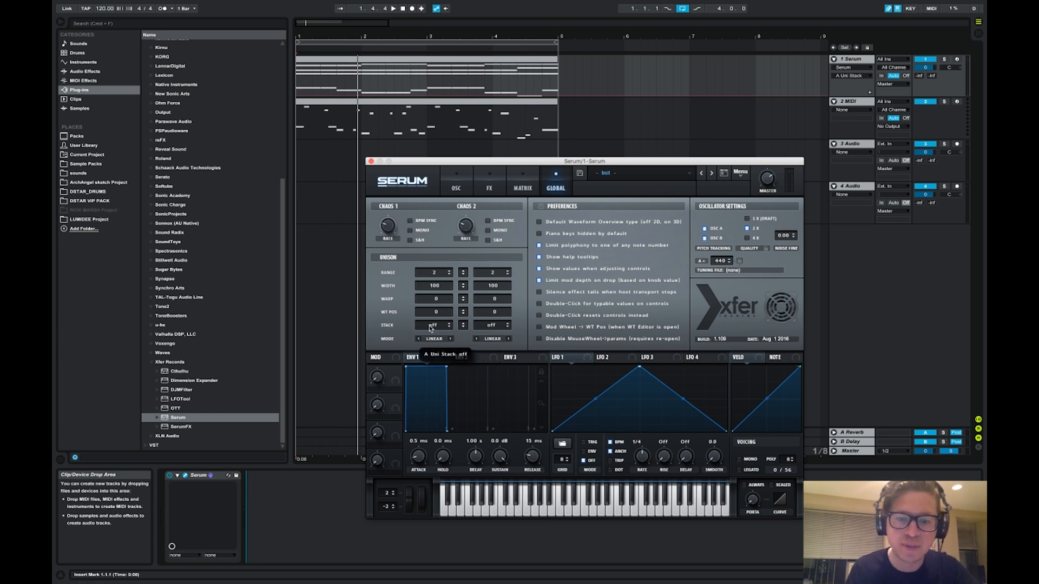
pyautogui.click(342, 496)
pyautogui.moveTo(434, 327)
pyautogui.mouseDown()
pyautogui.moveTo(434, 315)
pyautogui.moveTo(436, 327)
pyautogui.mouseUp()
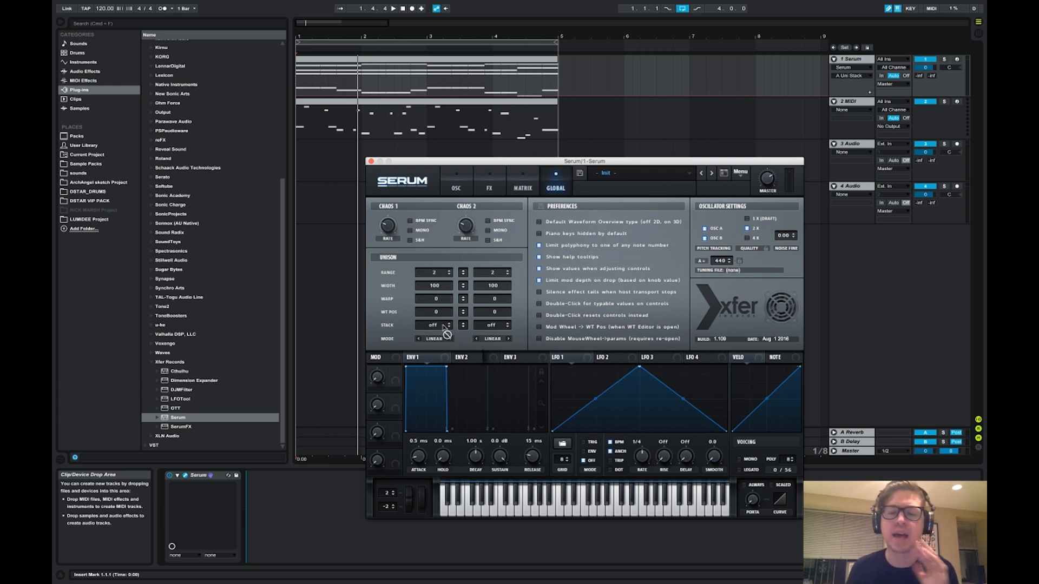
pyautogui.moveTo(437, 331); pyautogui.dragTo(438, 319)
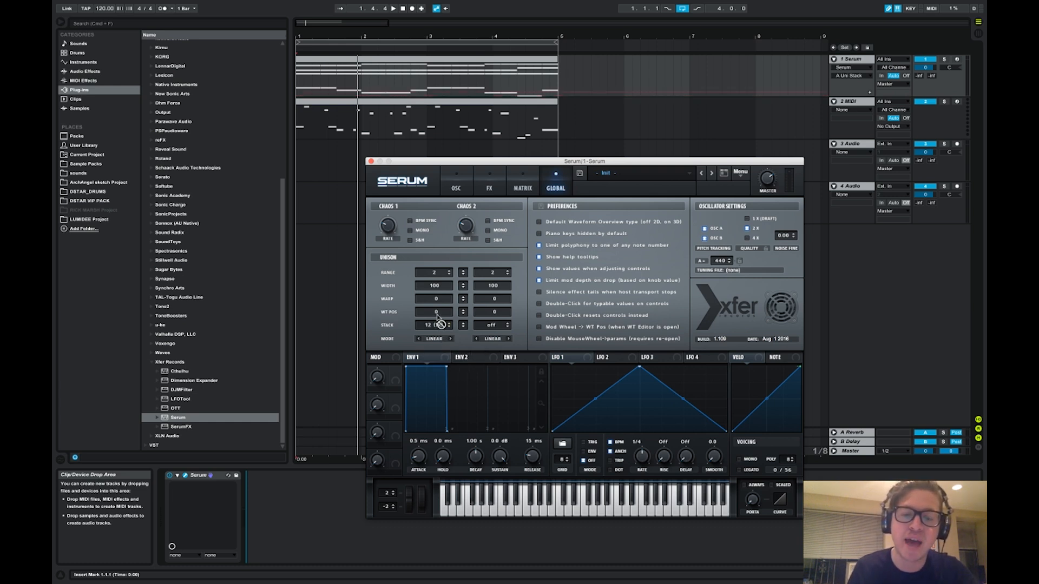
# Compare Osc A's oscillator settings with its unison stack setting among the global options
pyautogui.click(459, 186)
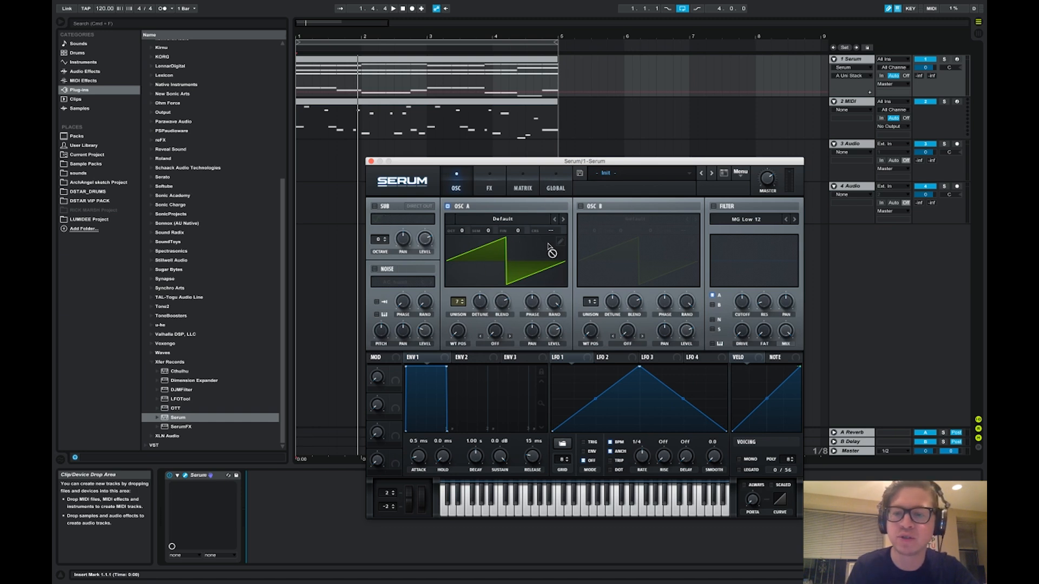
pyautogui.click(548, 191)
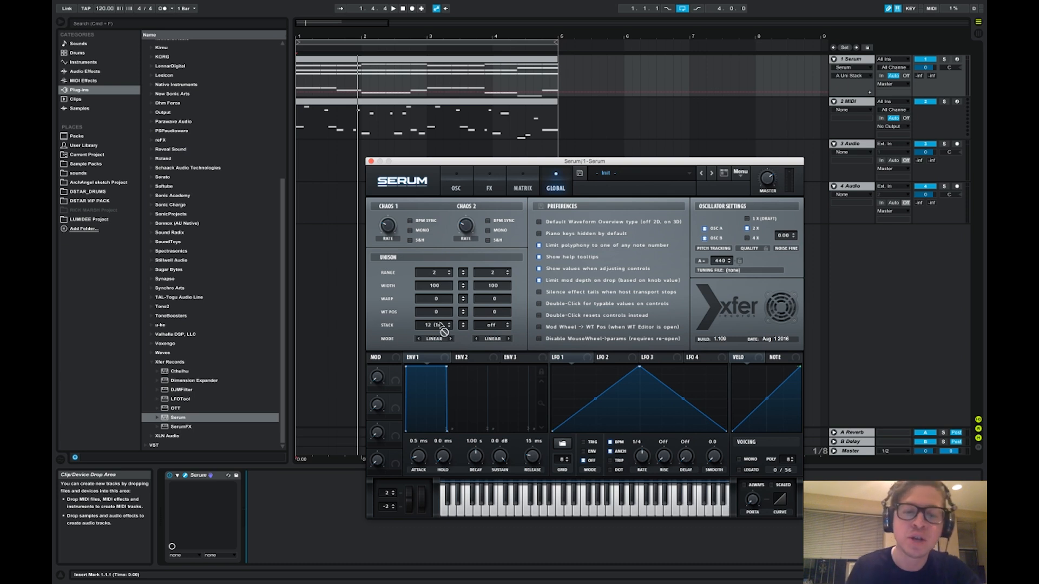
pyautogui.click(457, 186)
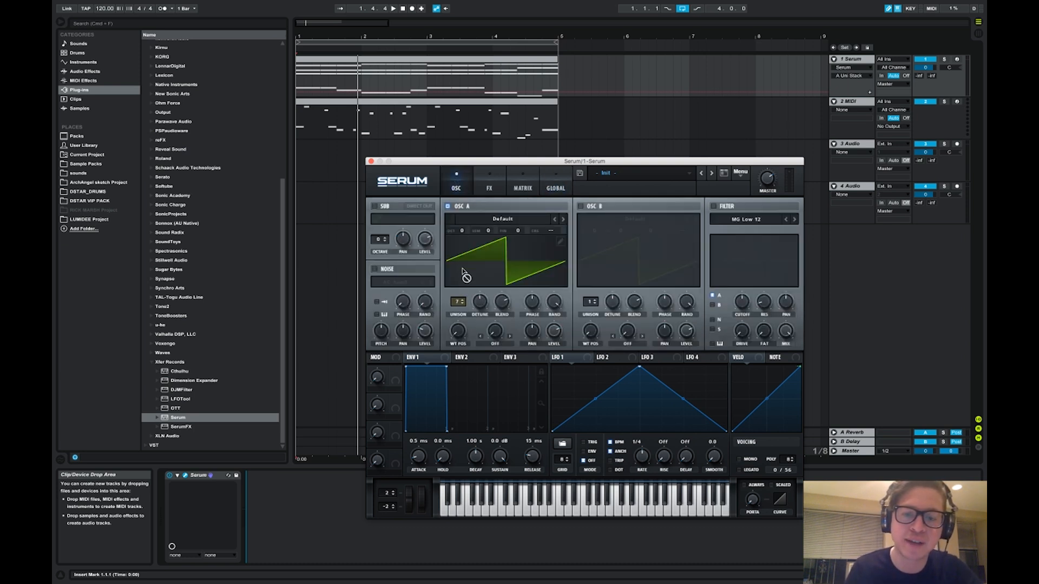
# Raise Osc A's unison to 16 voices and play the loop with its unison stack off
pyautogui.moveTo(462, 302); pyautogui.dragTo(468, 238)
pyautogui.click(556, 187)
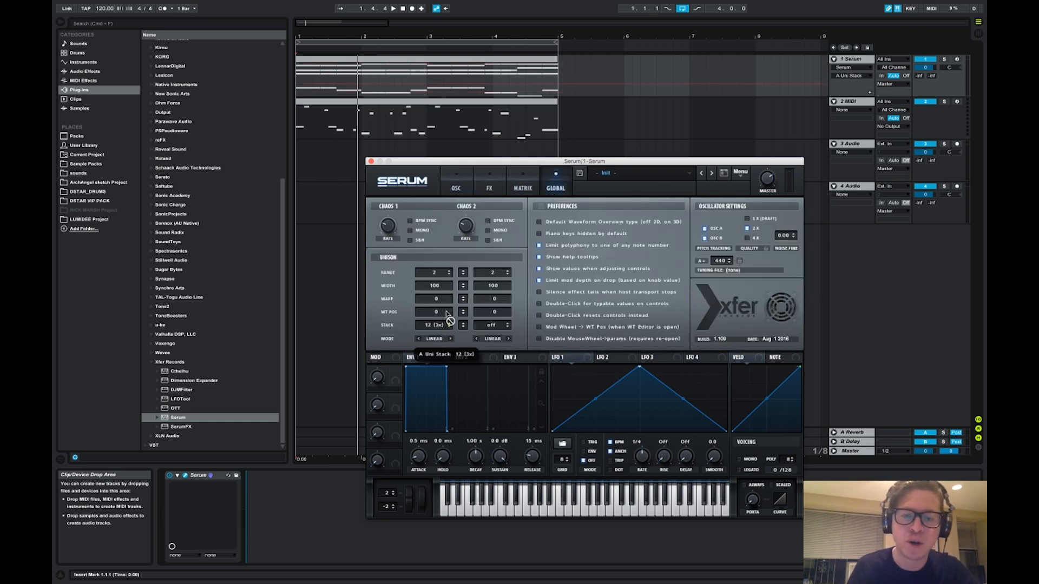
pyautogui.scroll(-5, 444, 325)
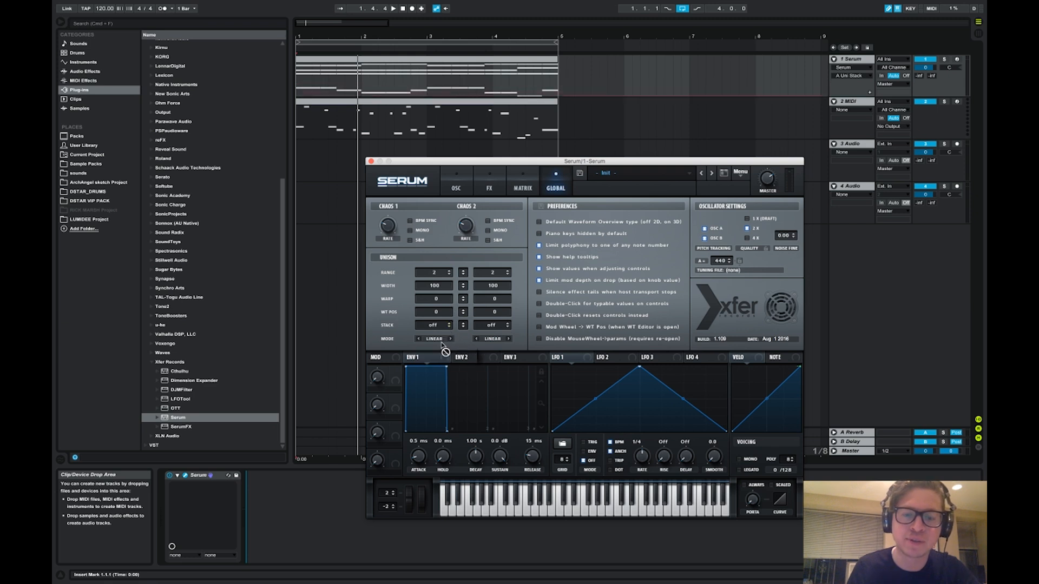
pyautogui.press('space')
pyautogui.press('space')
pyautogui.moveTo(444, 326); pyautogui.dragTo(444, 316)
pyautogui.press('space')
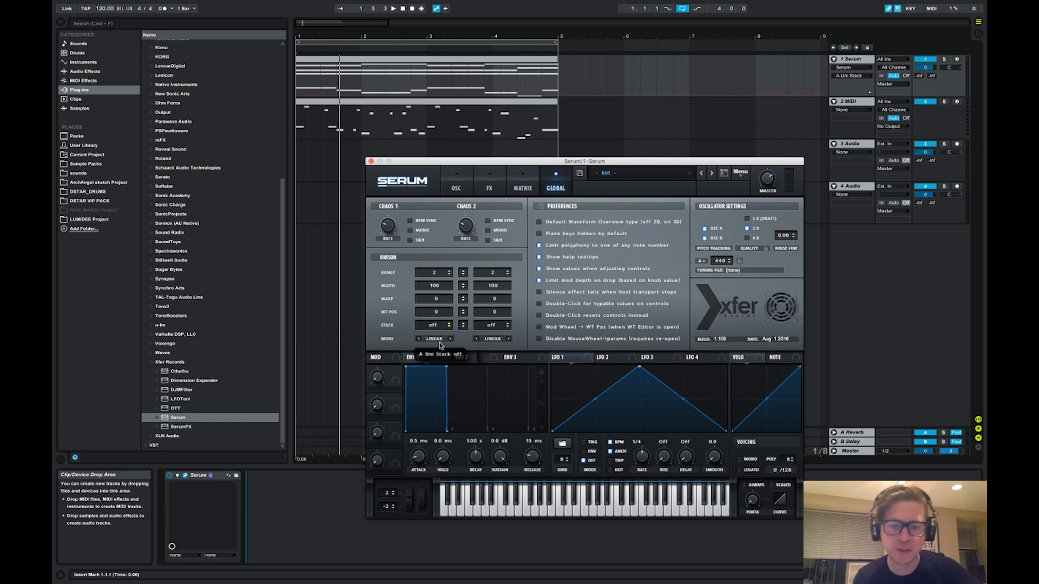
# Audition the loop with Osc A's unison stack at 12 (2x) and at 12 (3x)
pyautogui.moveTo(443, 328); pyautogui.dragTo(444, 315)
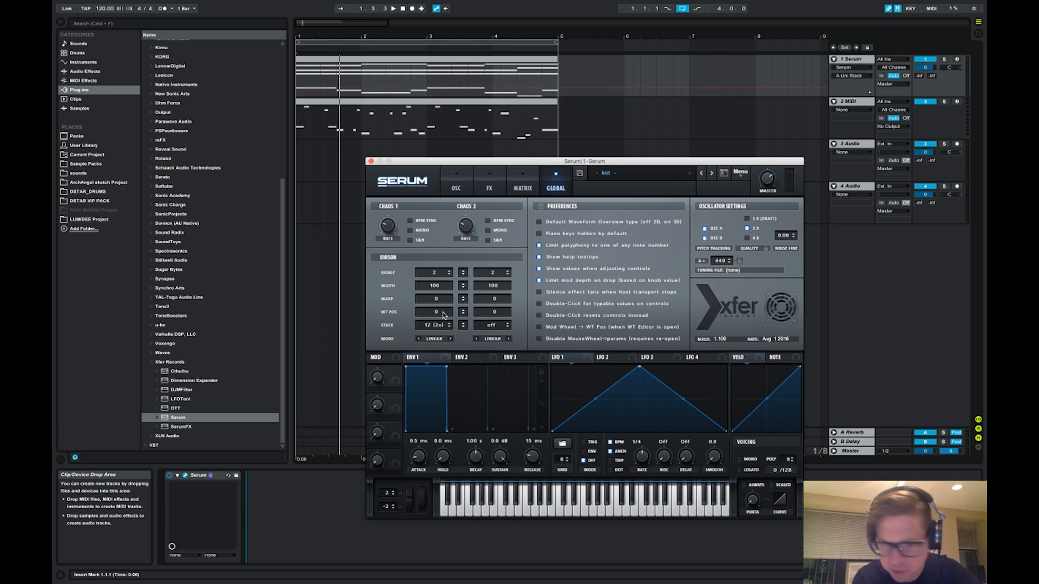
pyautogui.press('space')
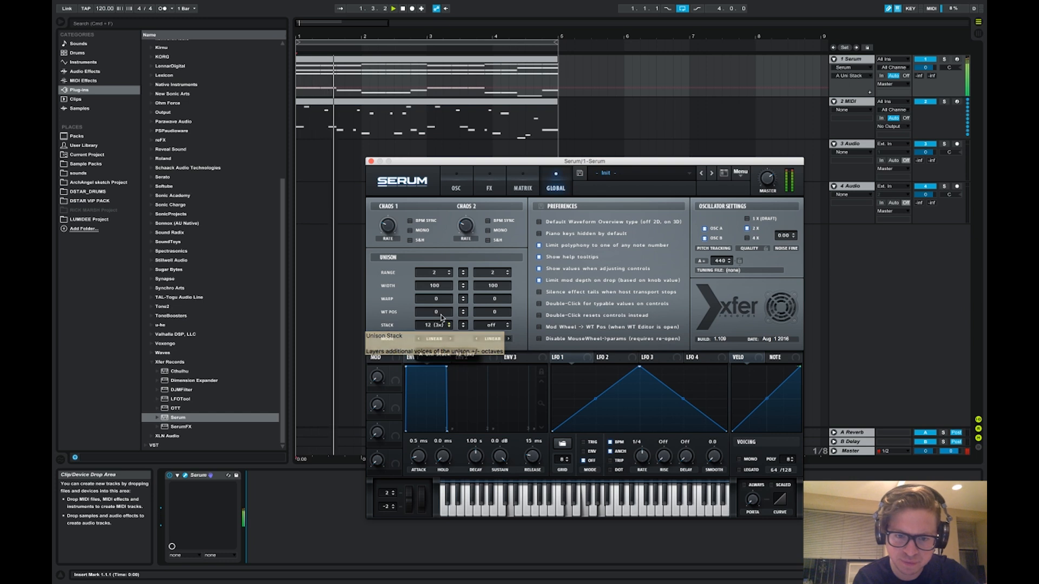
pyautogui.press('space')
pyautogui.press('space')
pyautogui.press('space')
# Set Osc A's unison stack to Center-12 and play the loop
pyautogui.moveTo(443, 326); pyautogui.dragTo(445, 311)
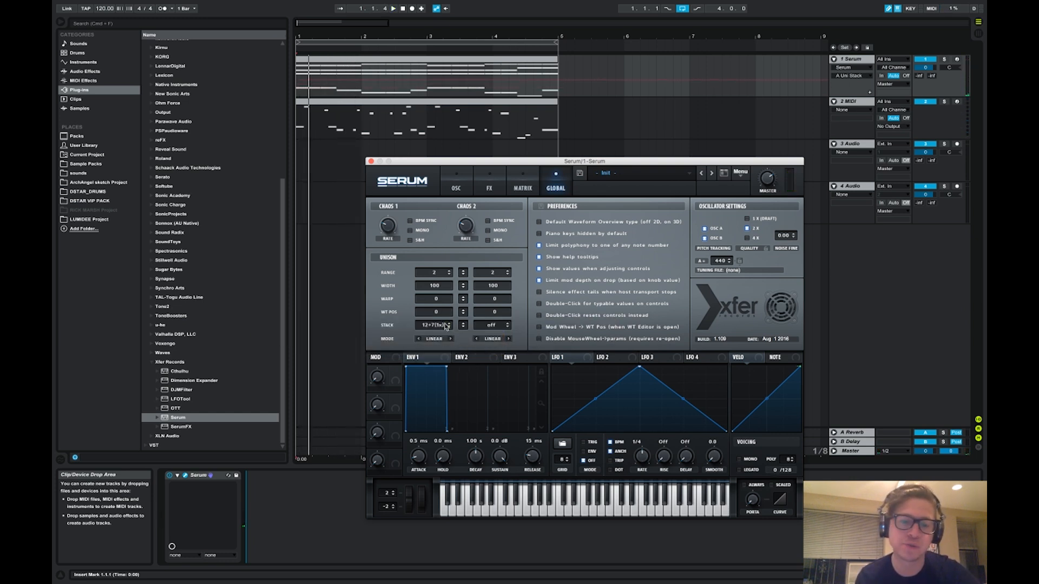
pyautogui.moveTo(444, 327); pyautogui.dragTo(448, 278)
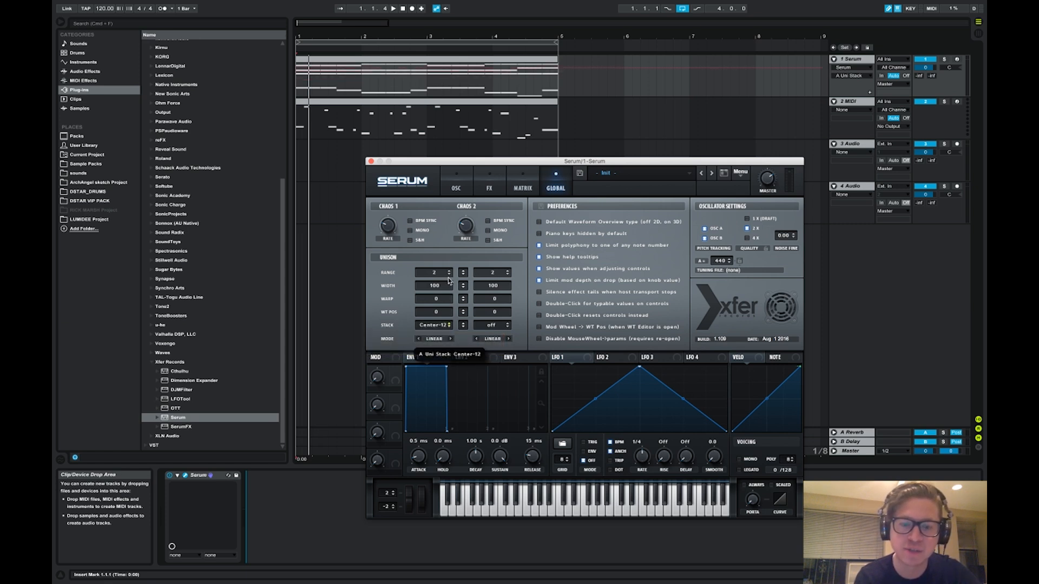
pyautogui.moveTo(436, 309); pyautogui.dragTo(433, 328)
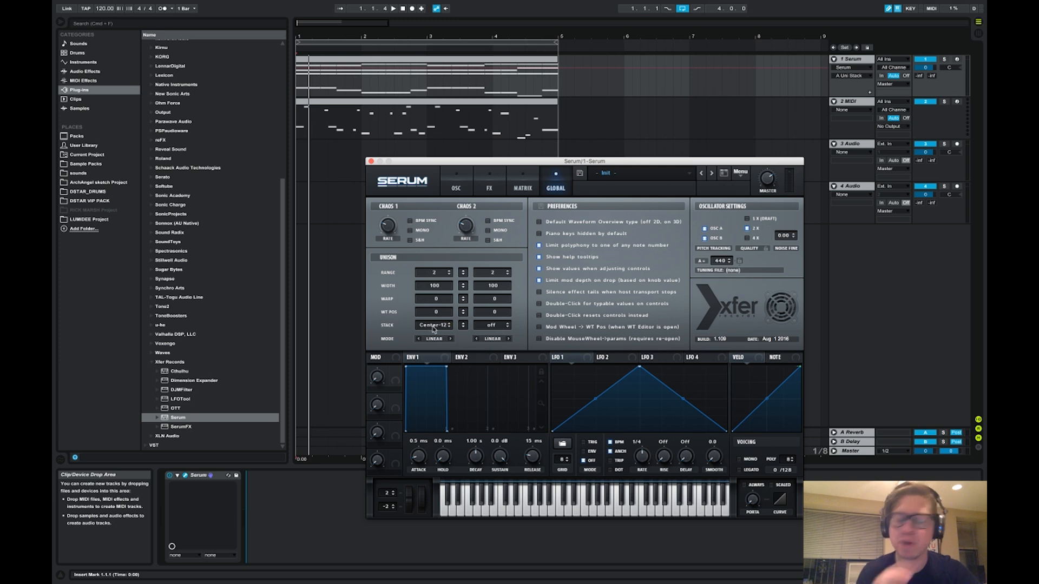
pyautogui.press('space')
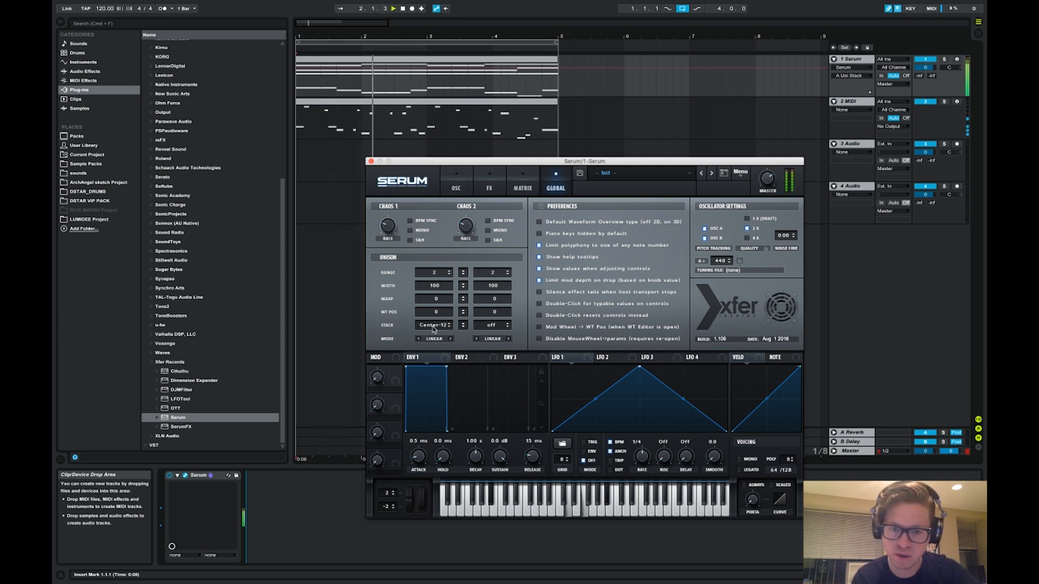
# Turn Osc A's unison stack off and play the loop while trying its unison range
pyautogui.moveTo(433, 328); pyautogui.dragTo(424, 430)
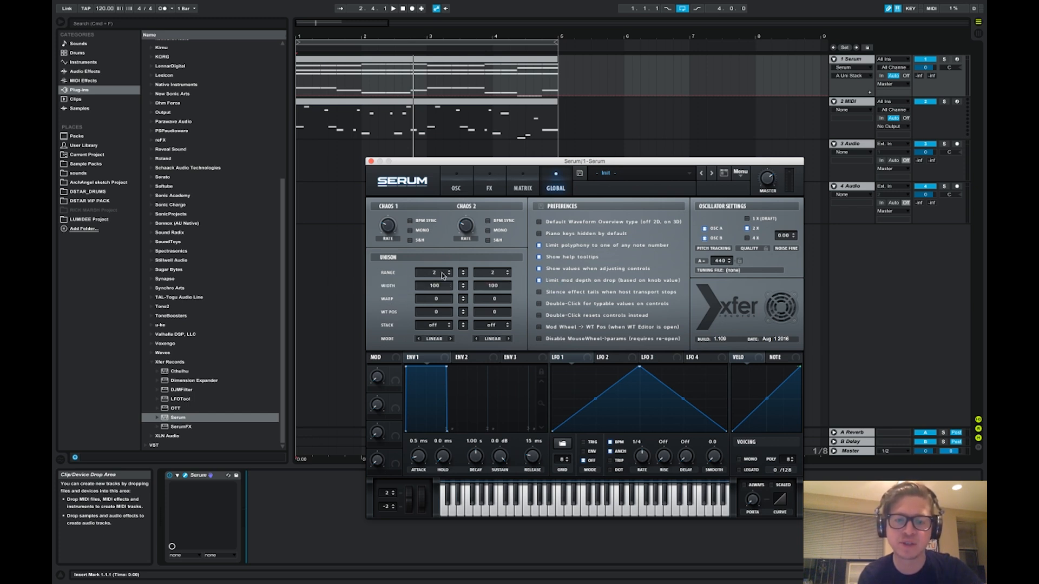
pyautogui.press('space')
pyautogui.moveTo(441, 266); pyautogui.dragTo(441, 274)
pyautogui.press('space')
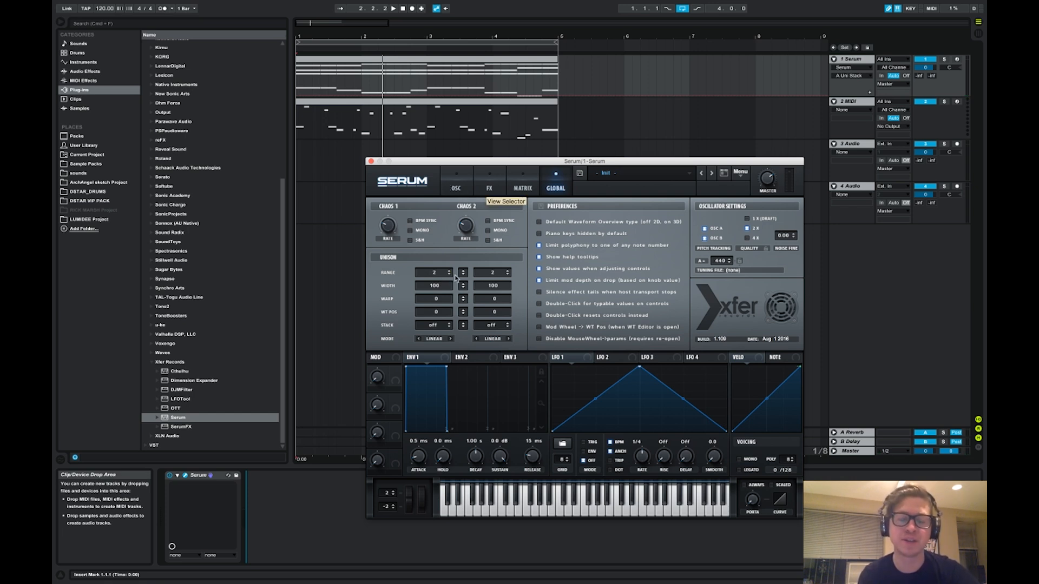
# Compare Osc A's detune spread with its unison range and width settings among the global options
pyautogui.click(456, 173)
pyautogui.moveTo(476, 309); pyautogui.dragTo(475, 336)
pyautogui.moveTo(480, 301); pyautogui.dragTo(481, 298)
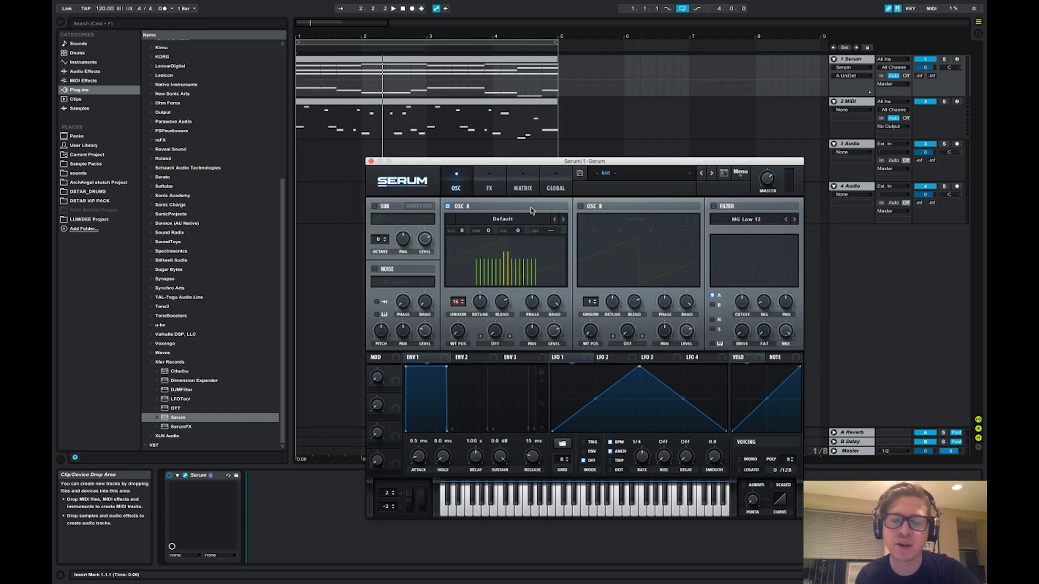
pyautogui.click(552, 184)
pyautogui.click(435, 287)
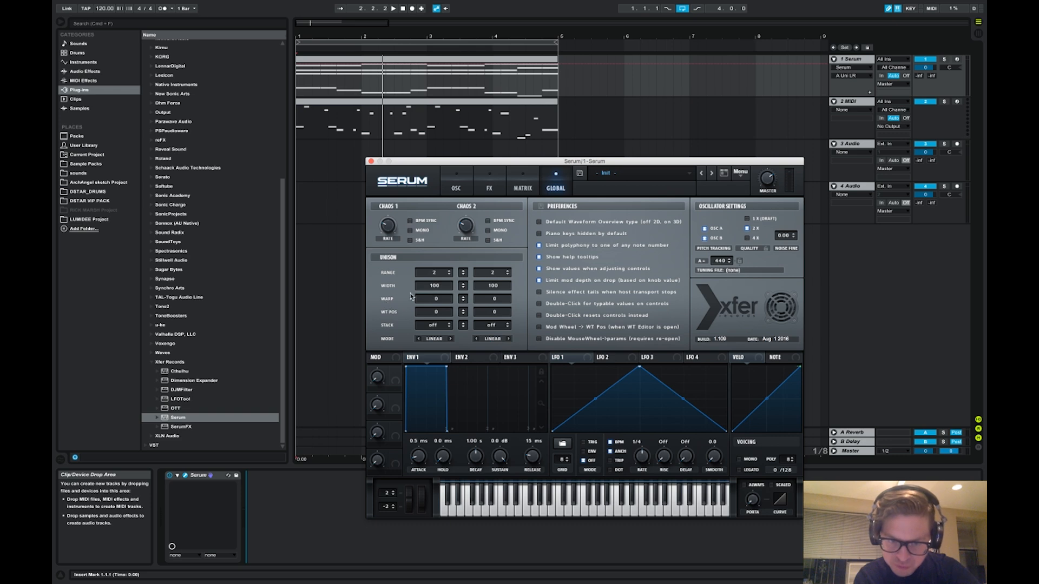
# Set Osc A to 7 unison voices and load the Basic Shapes wavetable at its square-wave position
pyautogui.click(456, 184)
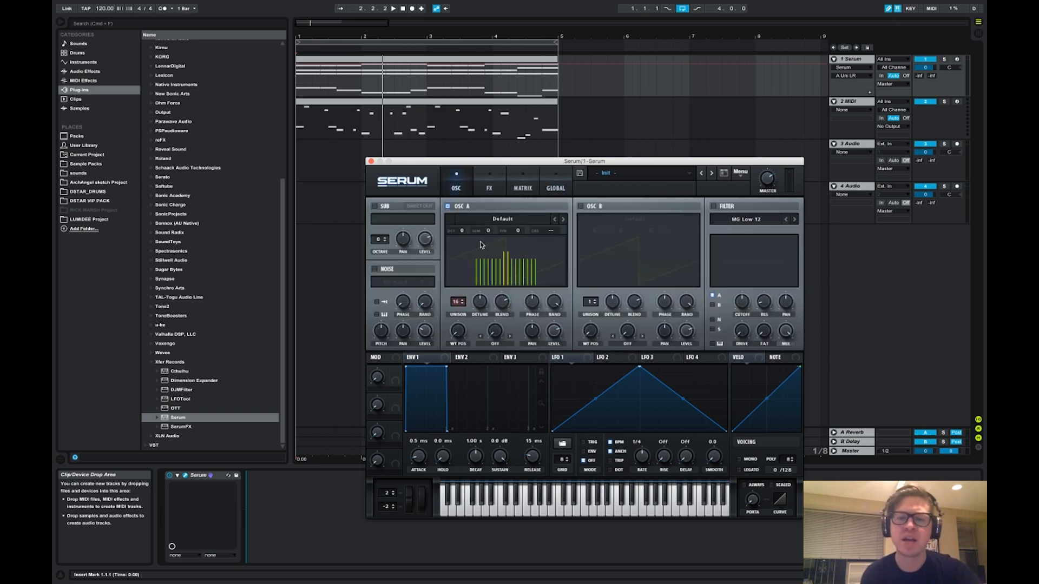
pyautogui.moveTo(458, 302); pyautogui.dragTo(453, 374)
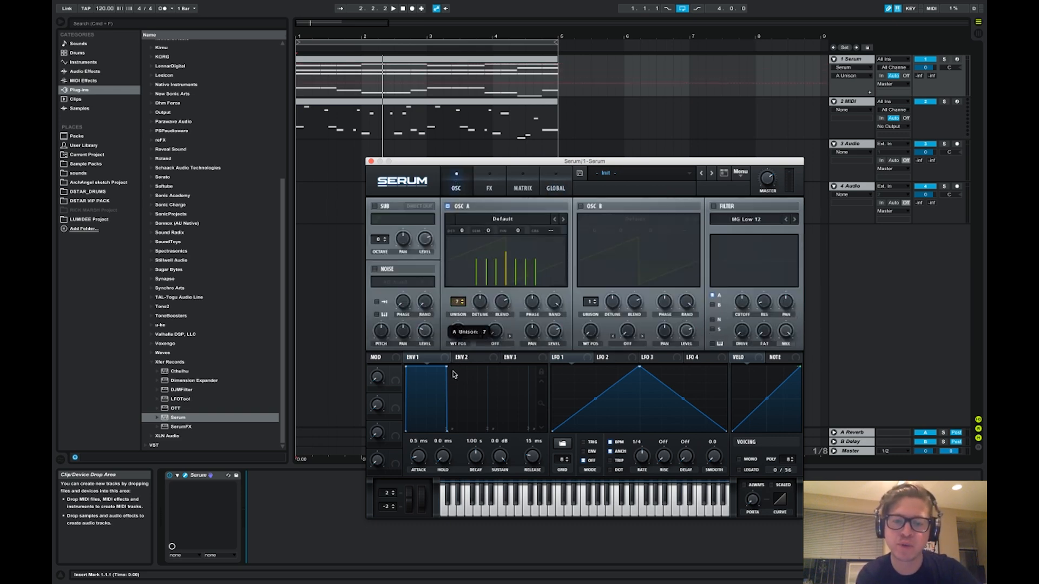
pyautogui.click(508, 218)
pyautogui.moveTo(504, 248)
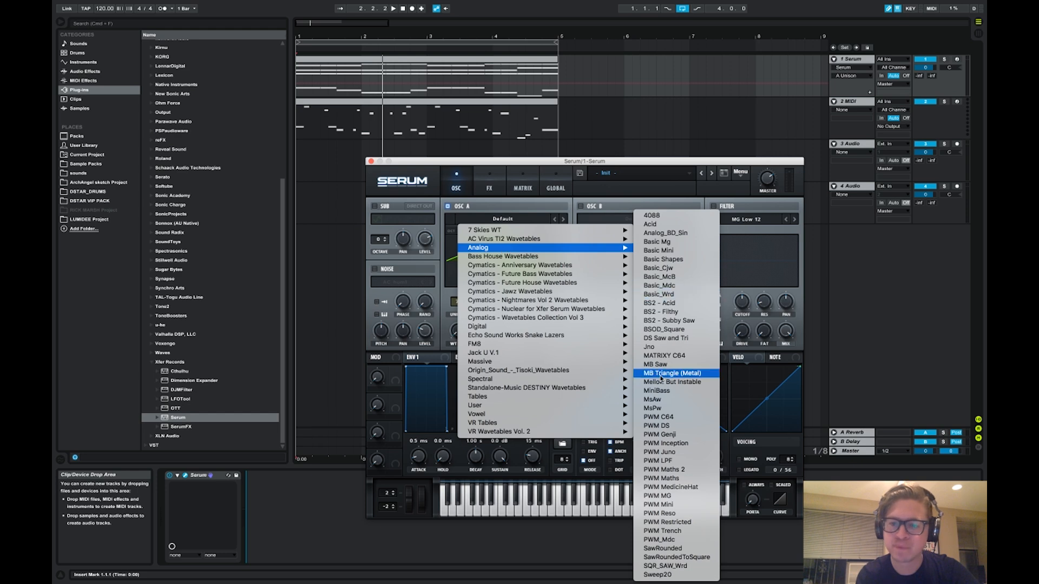
pyautogui.click(663, 259)
pyautogui.moveTo(458, 331); pyautogui.dragTo(458, 308)
# Set Osc A's warp mode to PWM and raise the warp amount to narrow the pulse
pyautogui.click(496, 344)
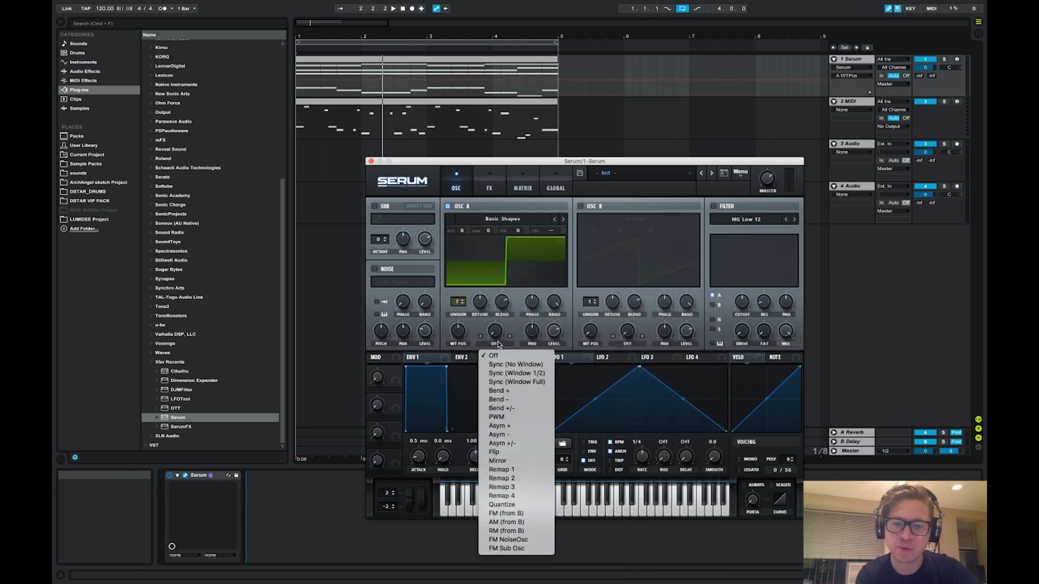
pyautogui.click(497, 418)
pyautogui.moveTo(503, 335); pyautogui.dragTo(506, 238)
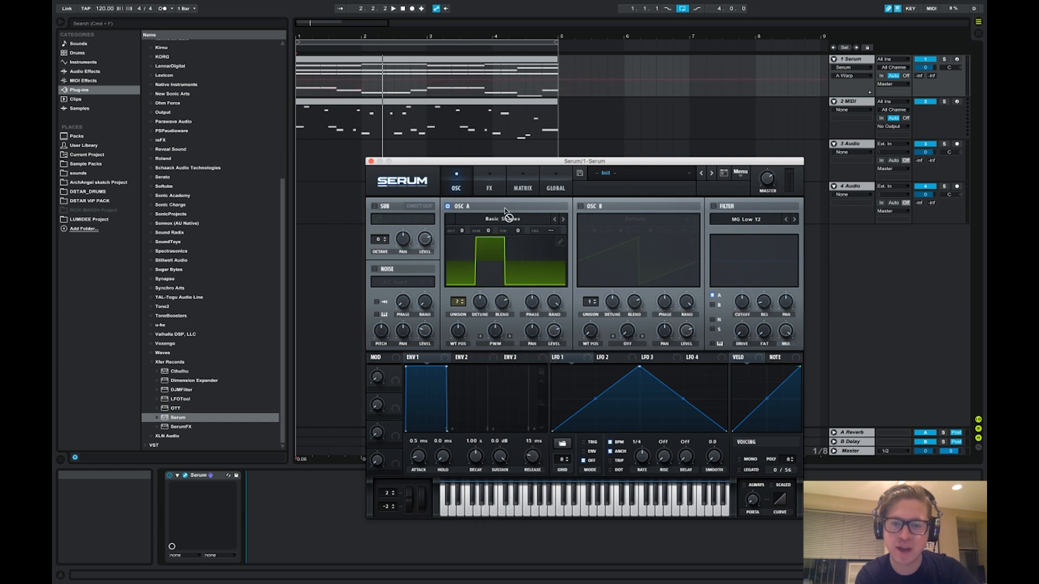
# Set Osc A's unison warp to about 43 and play the loop
pyautogui.click(544, 189)
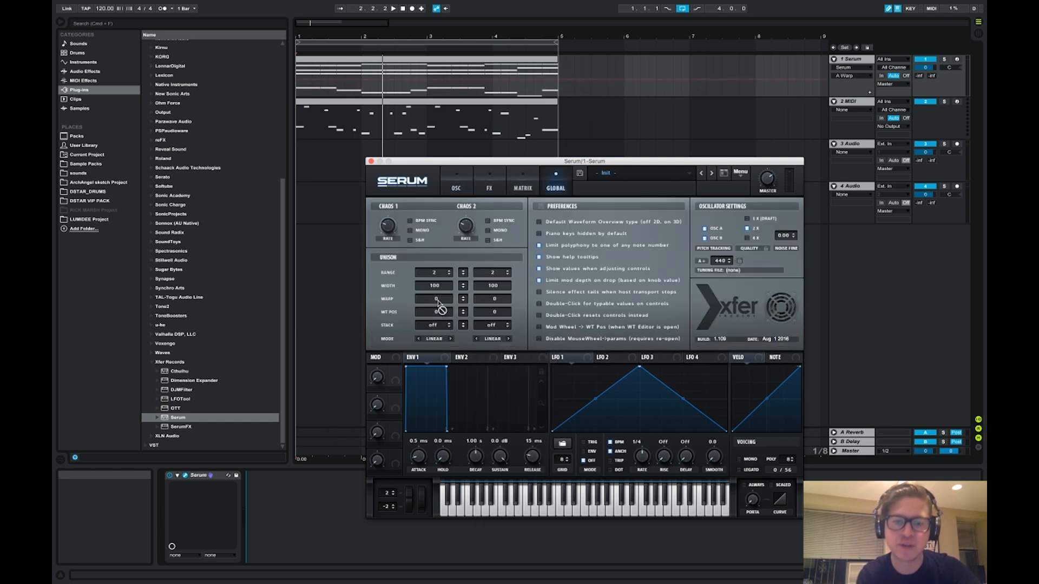
pyautogui.scroll(1, 438, 302)
pyautogui.moveTo(437, 300); pyautogui.dragTo(442, 282)
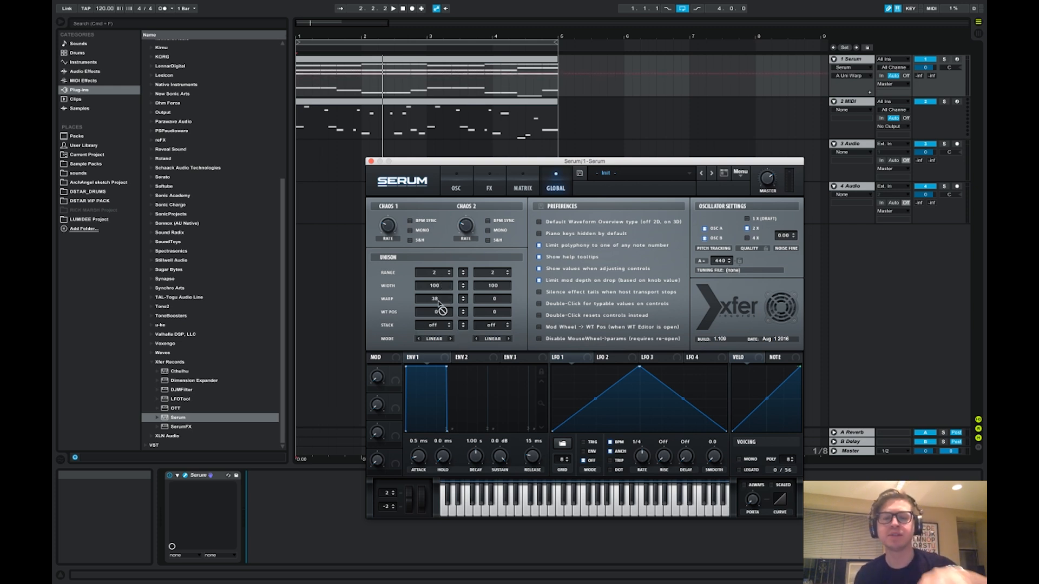
pyautogui.moveTo(439, 302); pyautogui.dragTo(439, 299)
pyautogui.press('space')
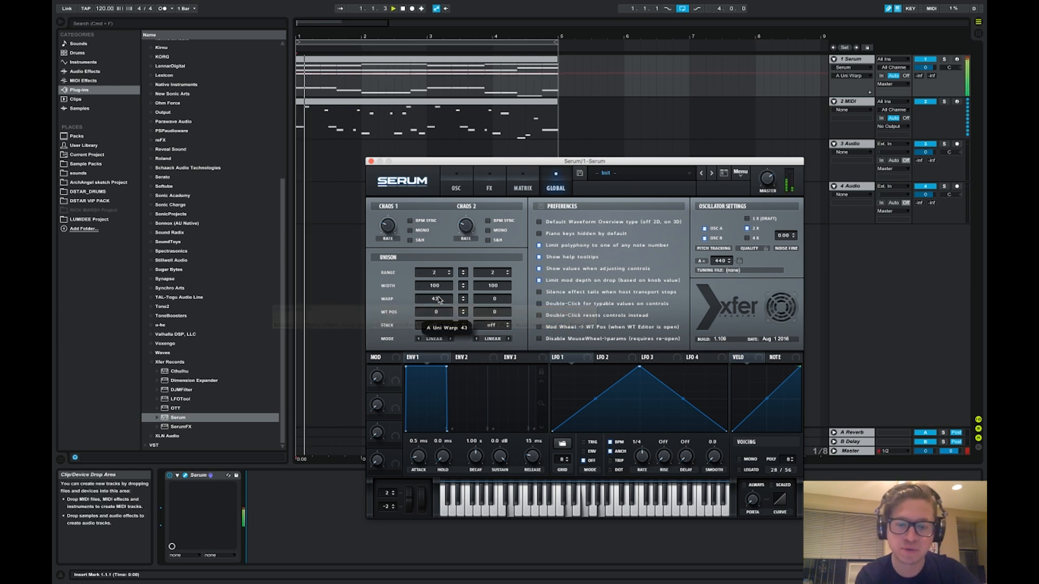
# Reduce Osc A's warp amount and detune while the loop plays
pyautogui.click(456, 188)
pyautogui.moveTo(457, 331); pyautogui.dragTo(499, 355)
pyautogui.moveTo(481, 302); pyautogui.dragTo(480, 317)
# Switch Osc A's warp mode to Off and back to PWM, playing the loop to compare
pyautogui.click(500, 346)
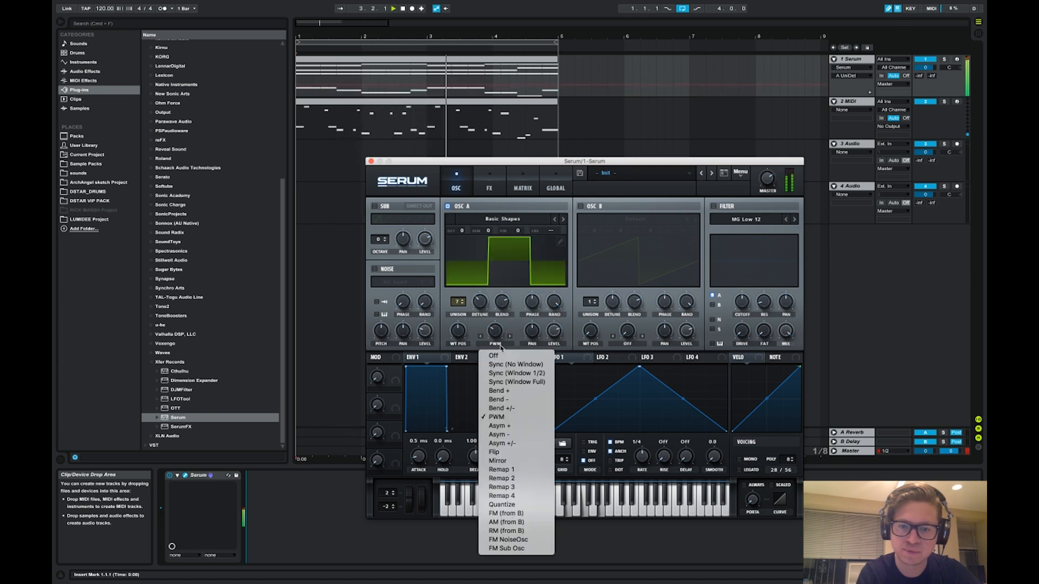
pyautogui.click(503, 360)
pyautogui.click(500, 348)
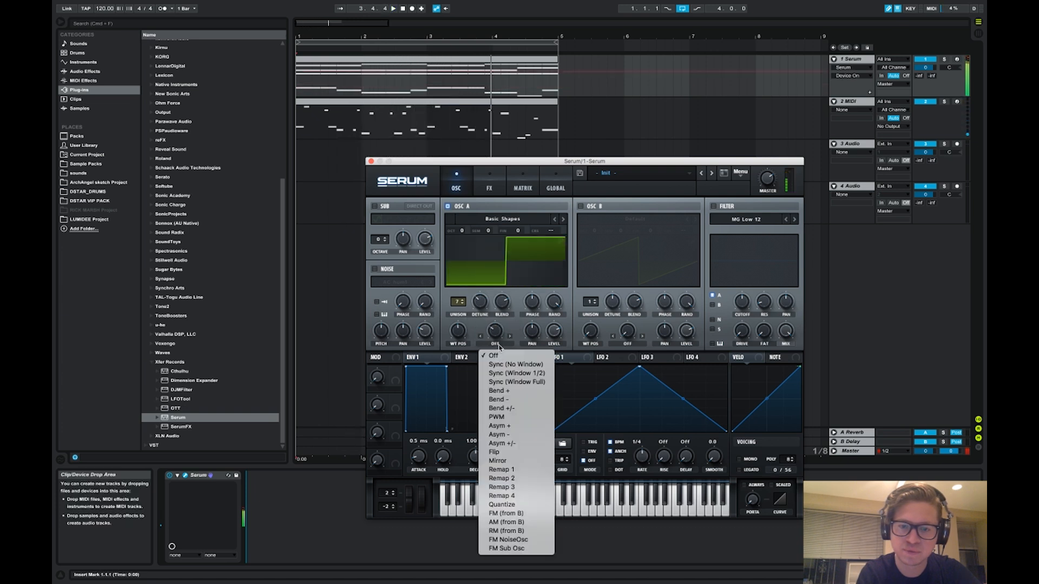
pyautogui.click(504, 418)
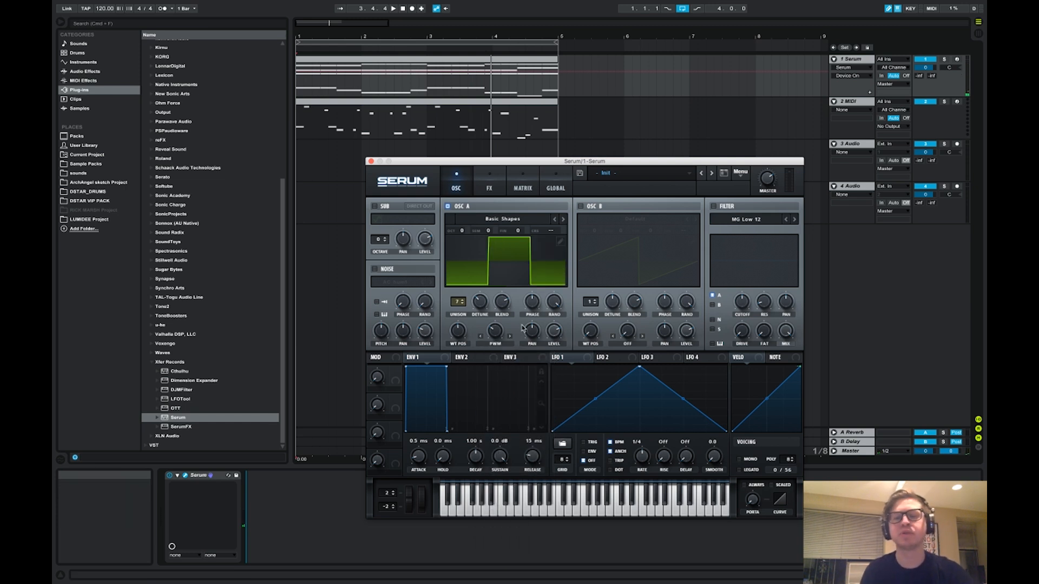
pyautogui.press('space')
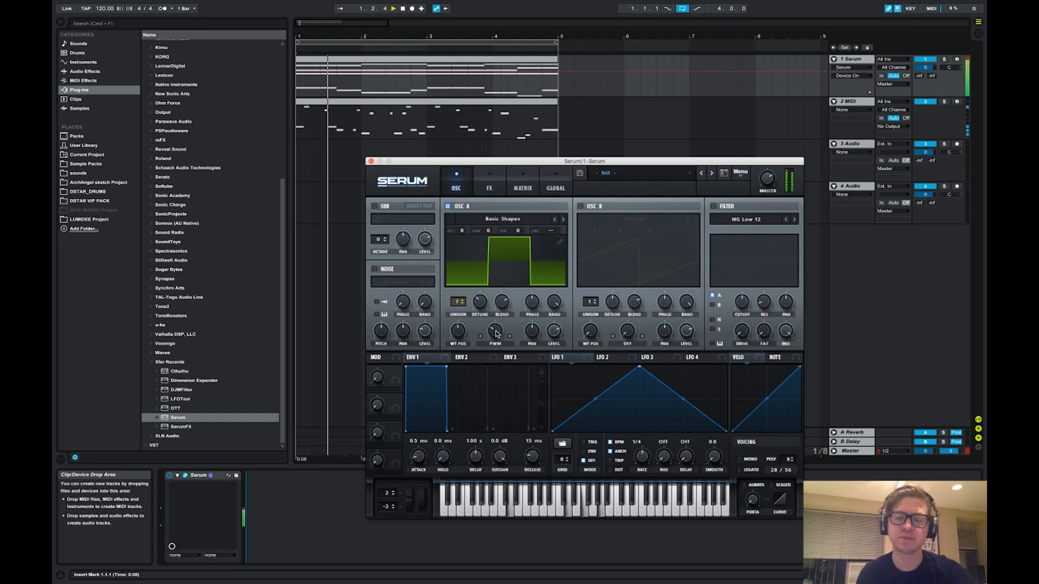
# Raise Osc A's unison warp to 100 while the loop plays and check the oscillator's waveform
pyautogui.click(555, 186)
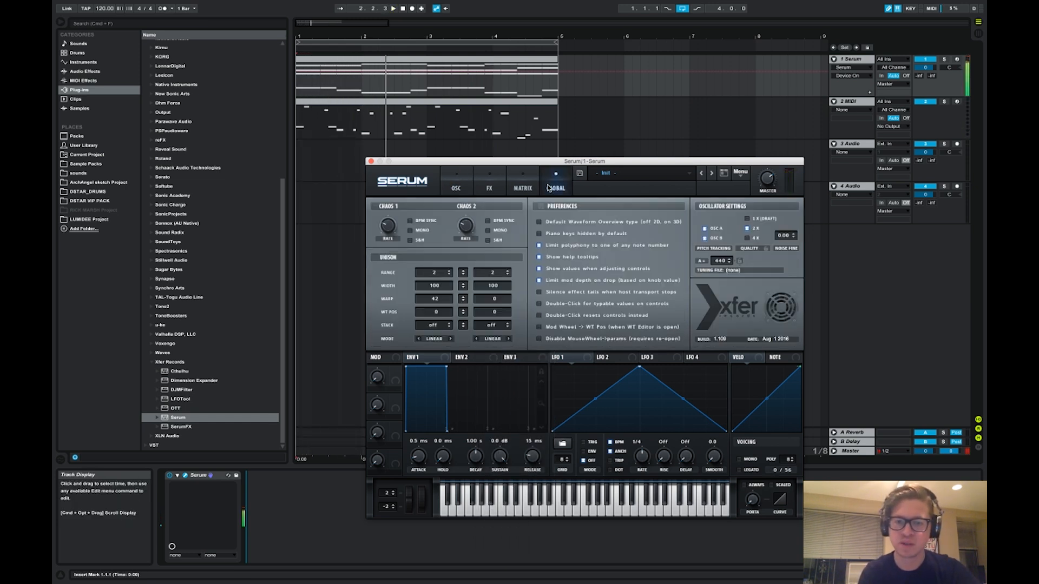
pyautogui.moveTo(452, 296); pyautogui.dragTo(447, 228)
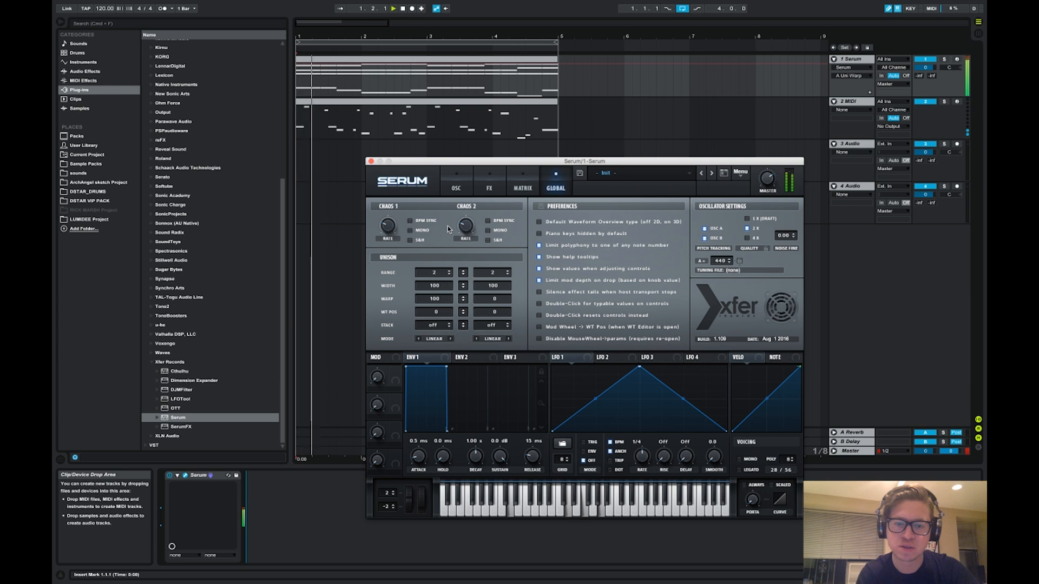
pyautogui.click(457, 188)
pyautogui.click(552, 189)
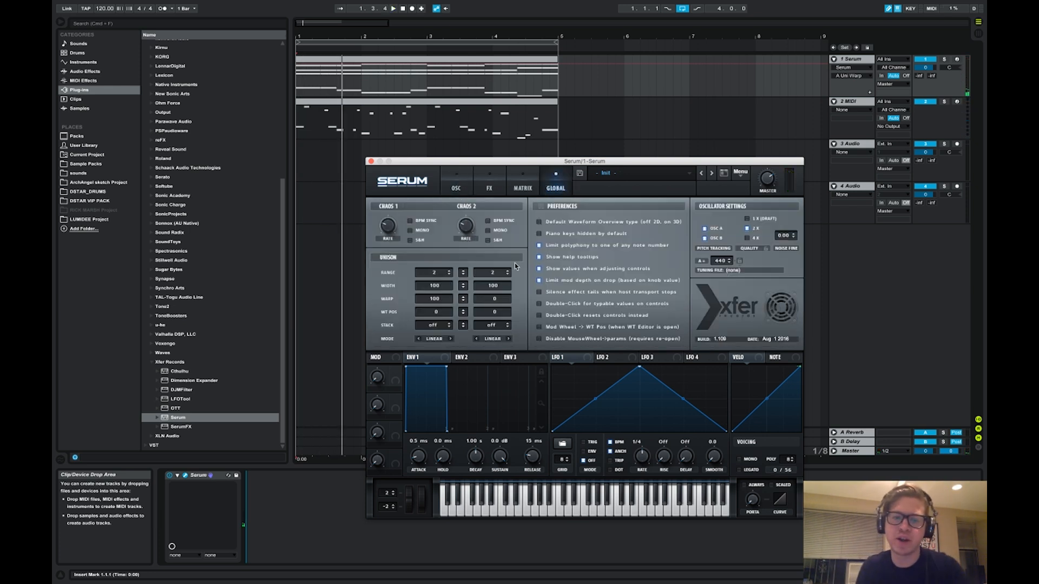
# Compare Osc A's unison WT Pos setting with the oscillator's own wavetable position control
pyautogui.click(445, 312)
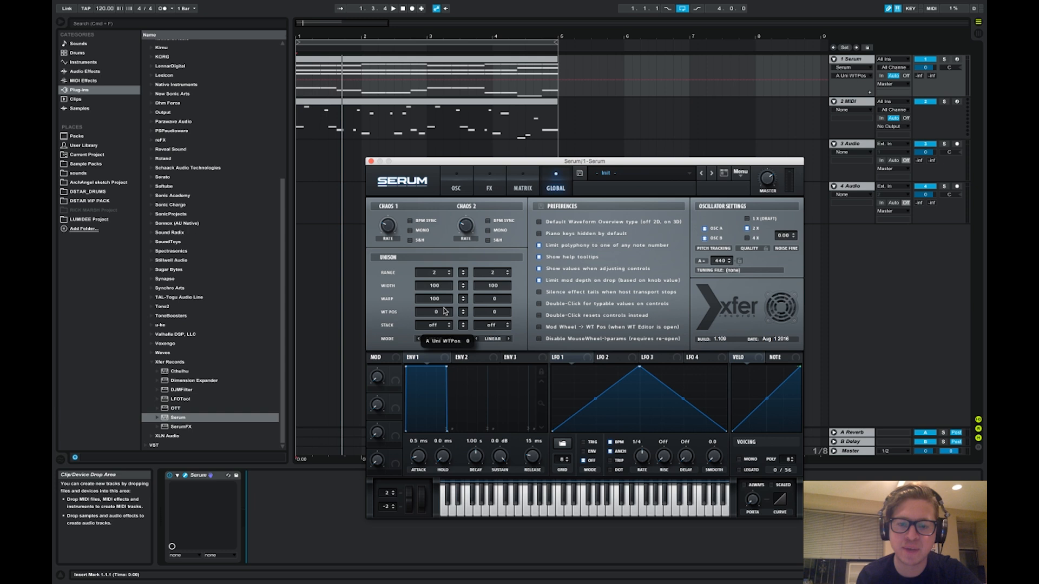
pyautogui.click(457, 184)
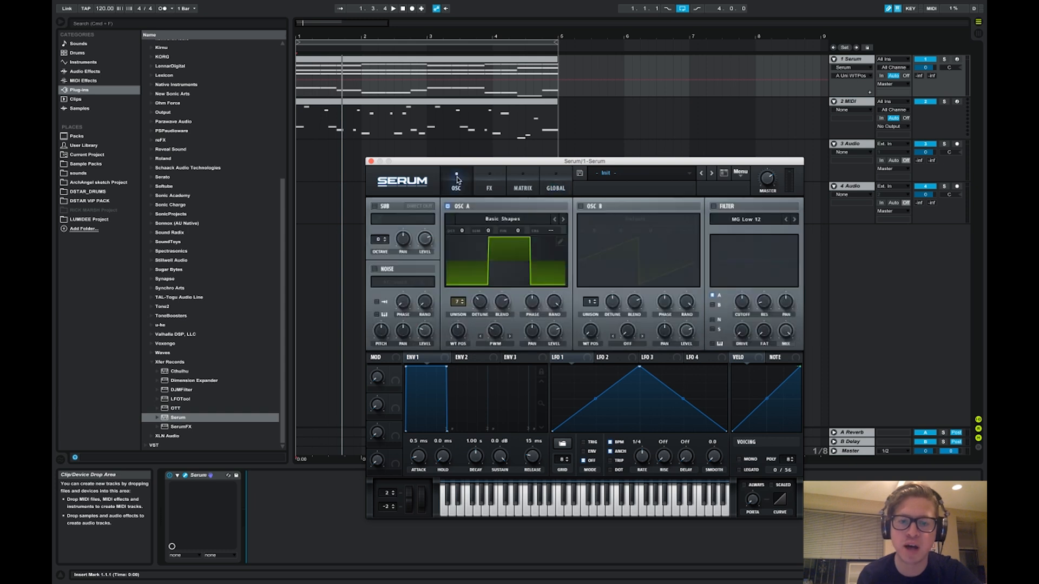
pyautogui.click(458, 330)
pyautogui.click(484, 190)
pyautogui.click(466, 191)
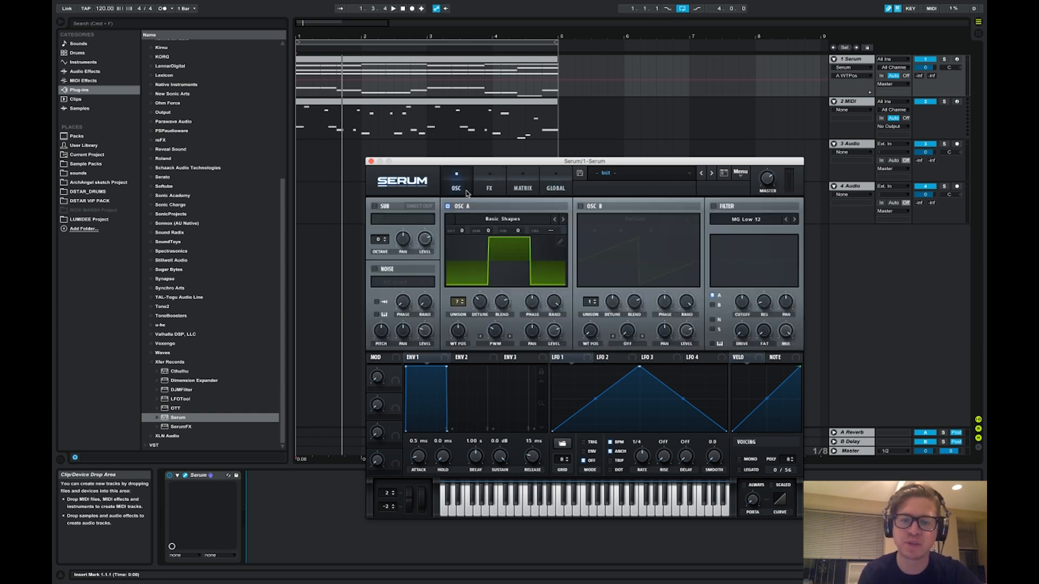
# Load the Analog_BD_Sin wavetable from the Analog category into Osc A and take off its PWM warp
pyautogui.click(493, 219)
pyautogui.moveTo(509, 250)
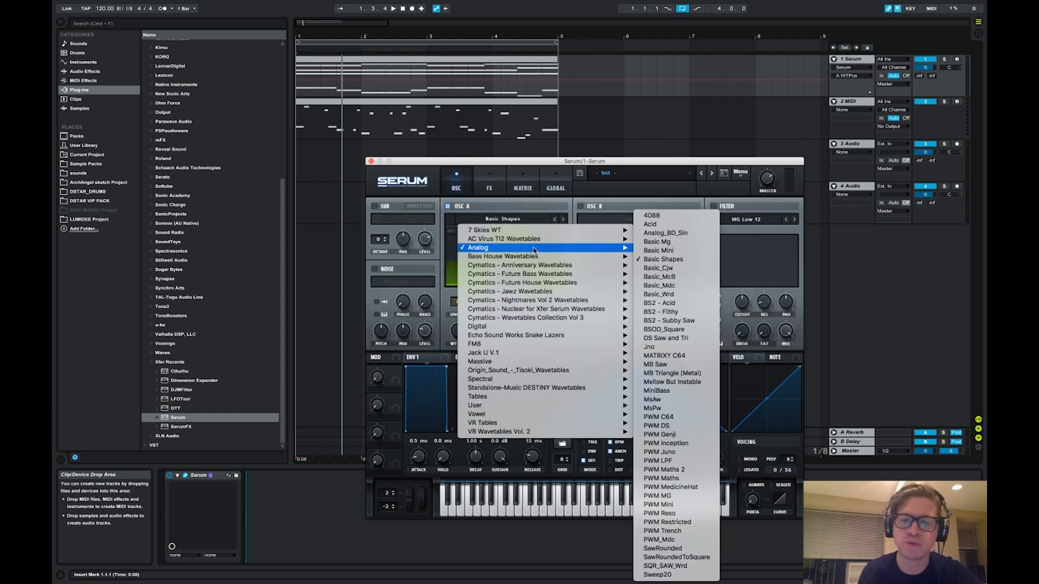
pyautogui.click(666, 233)
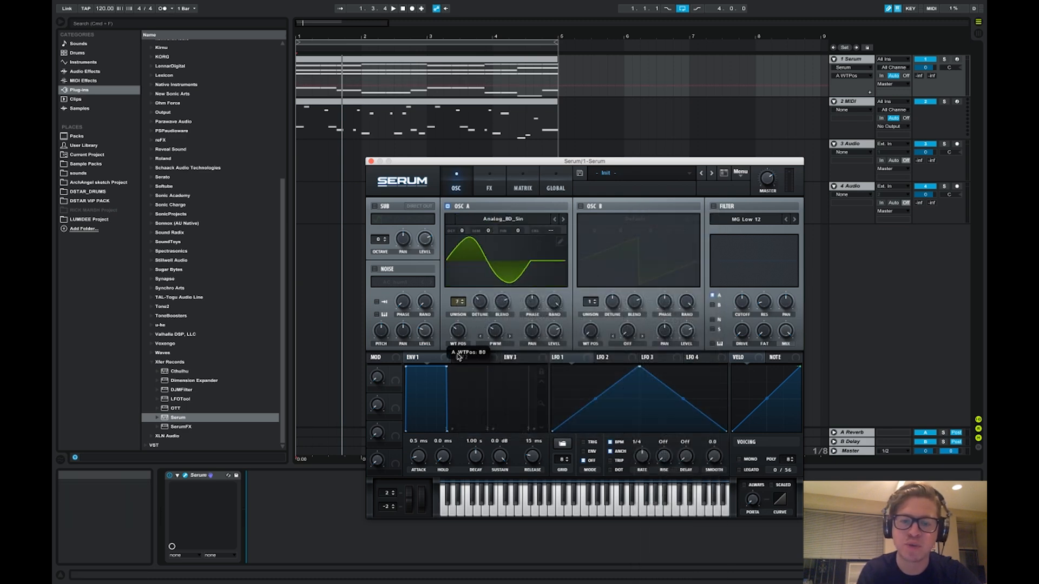
pyautogui.click(495, 344)
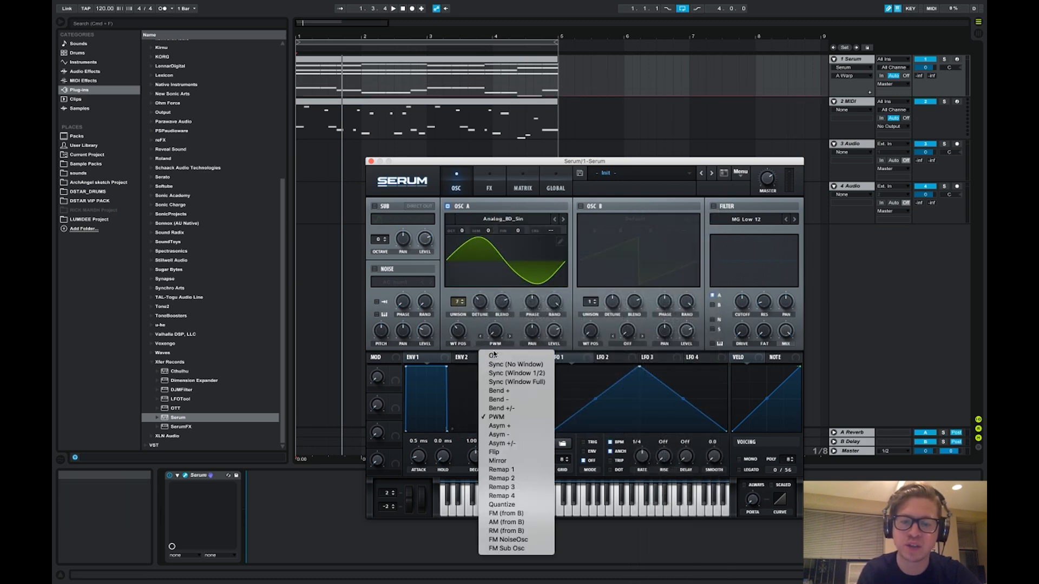
# Set Osc A's unison warp to 0 and its unison WT Pos to 100, and play the loop
pyautogui.click(556, 184)
pyautogui.click(556, 184)
pyautogui.keyDown('super'); pyautogui.click(441, 298); pyautogui.keyUp('super')
pyautogui.moveTo(441, 312); pyautogui.dragTo(443, 249)
pyautogui.press('space')
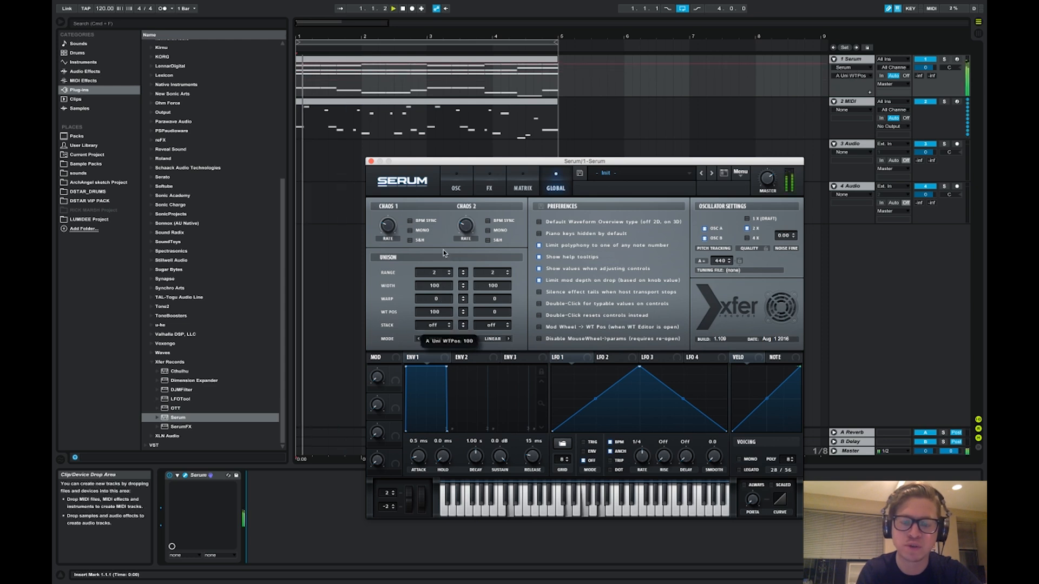
# Adjust Osc A's wavetable position while the loop plays and compare that control with the Global unison settings
pyautogui.click(456, 184)
pyautogui.moveTo(461, 339); pyautogui.dragTo(462, 332)
pyautogui.click(556, 184)
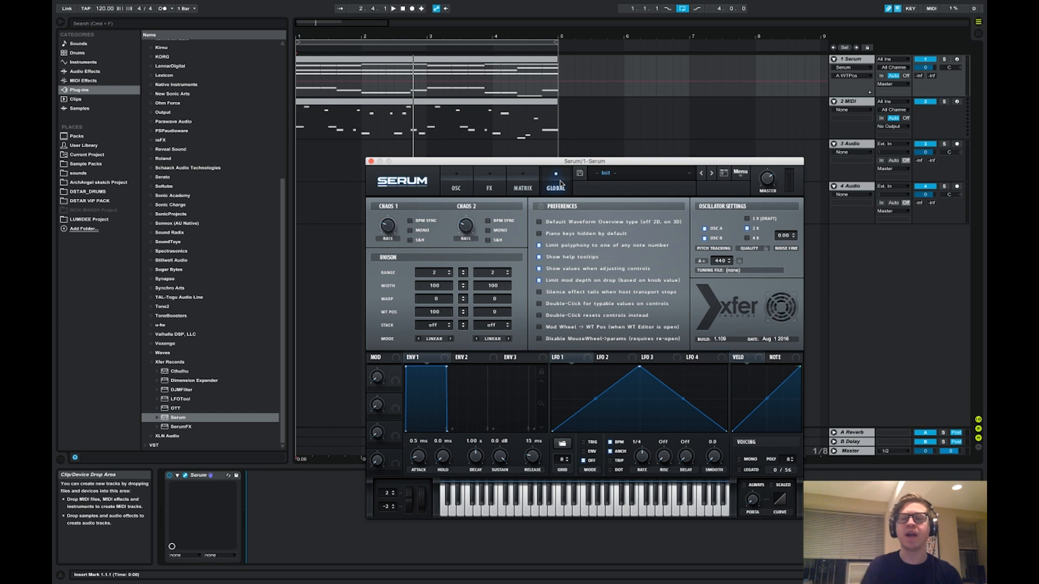
pyautogui.click(455, 184)
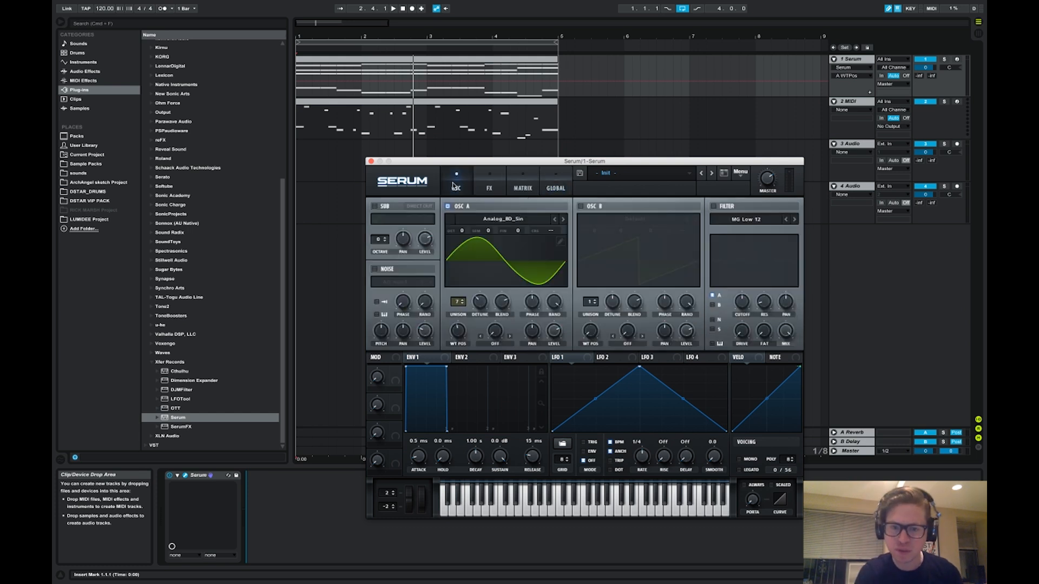
# Assign LFO 1 as a modulation source to Osc A's warp control
pyautogui.click(494, 335)
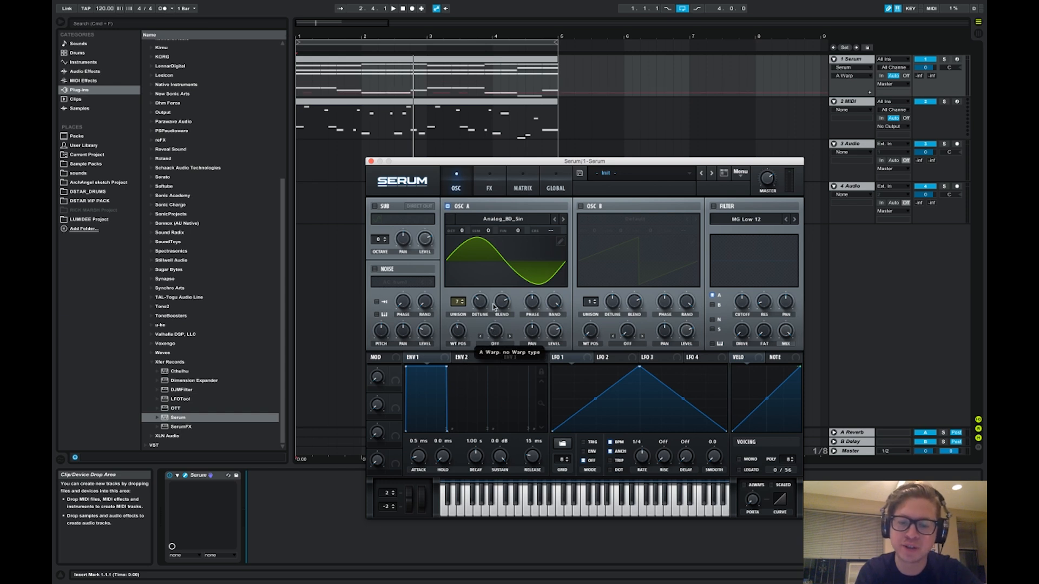
pyautogui.moveTo(559, 358); pyautogui.dragTo(496, 334)
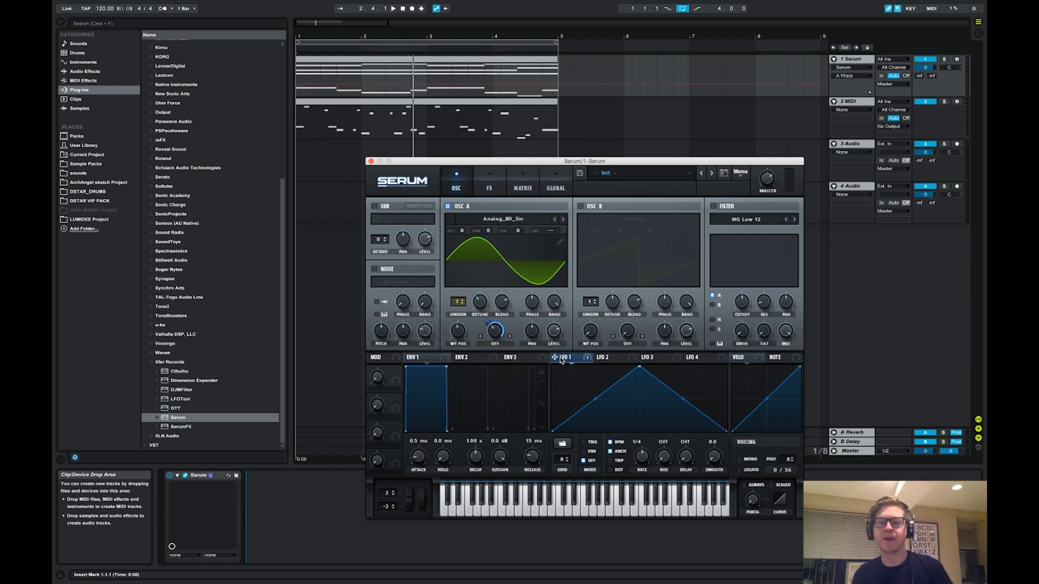
pyautogui.moveTo(495, 335)
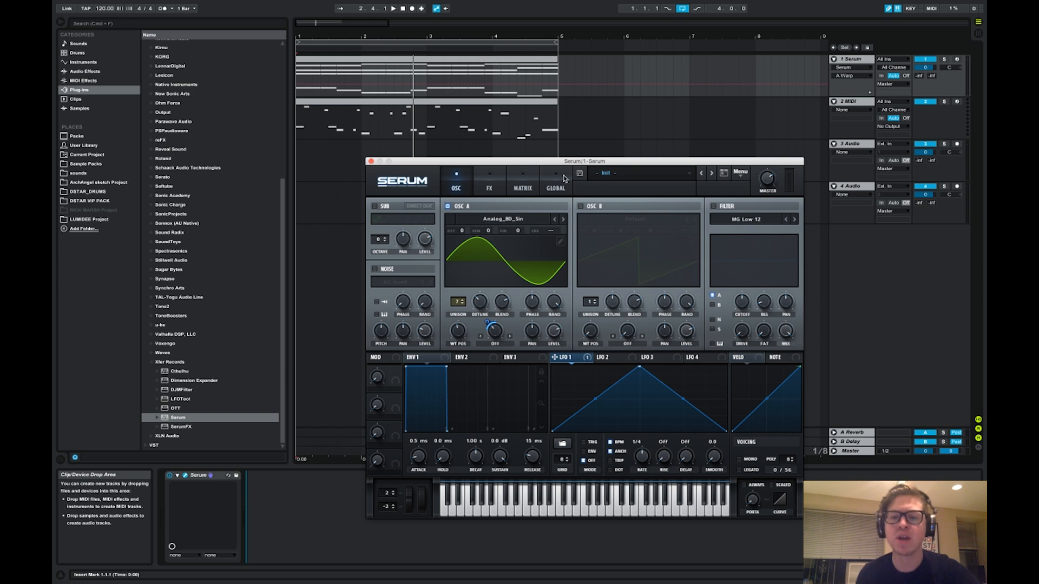
# Reset Serum to the init preset and enable a multiband Compressor in the effects rack with an adjusted threshold, playing the loop
pyautogui.click(742, 173)
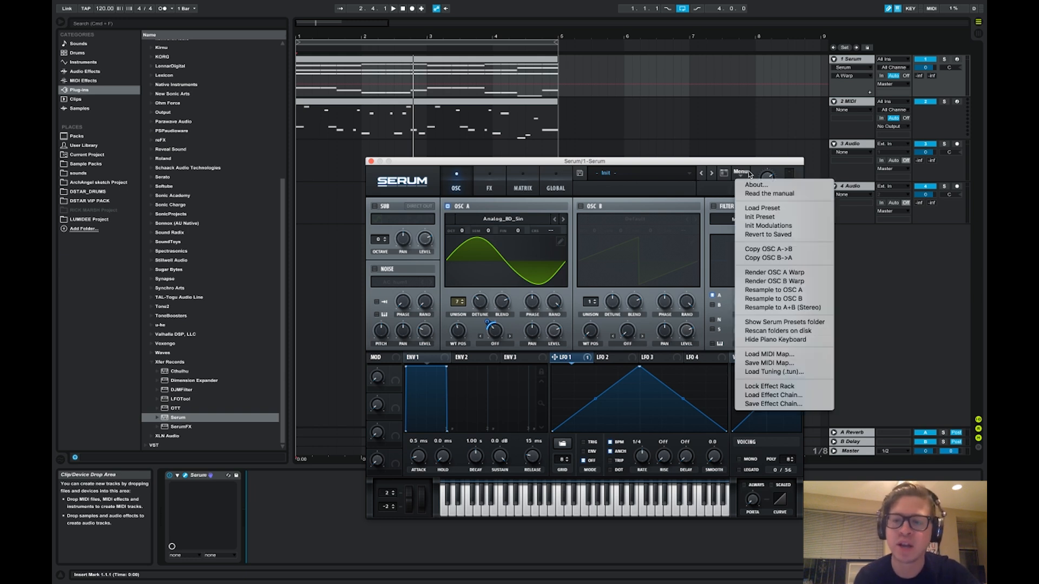
pyautogui.click(750, 217)
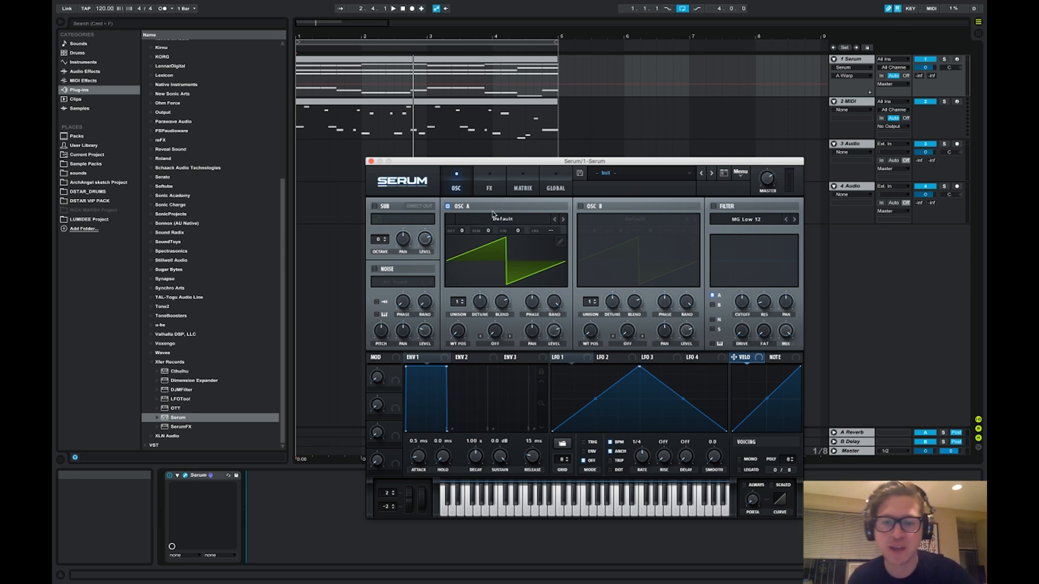
pyautogui.click(491, 188)
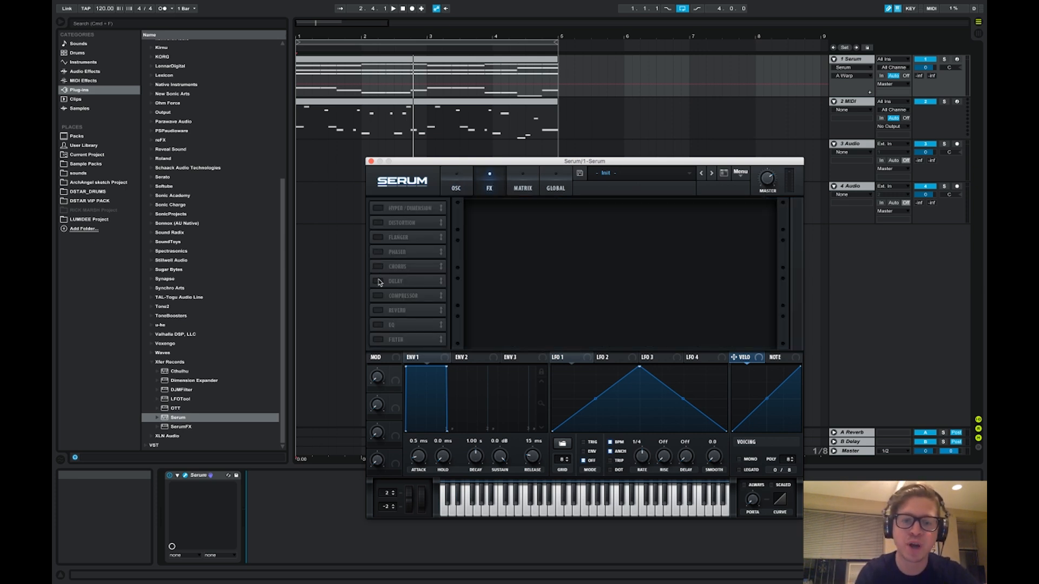
pyautogui.click(374, 297)
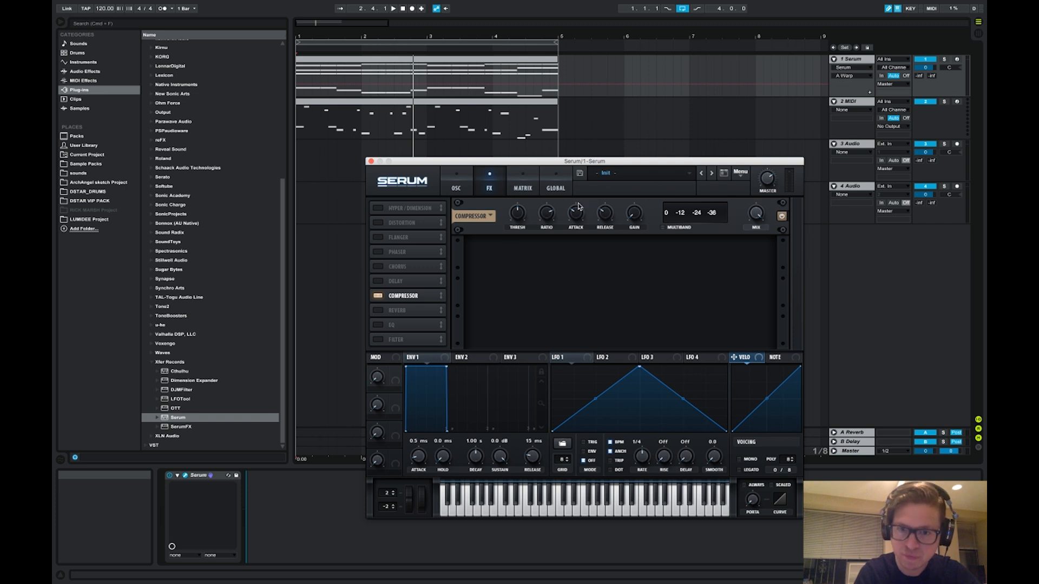
pyautogui.moveTo(518, 215); pyautogui.dragTo(518, 231)
pyautogui.press('space')
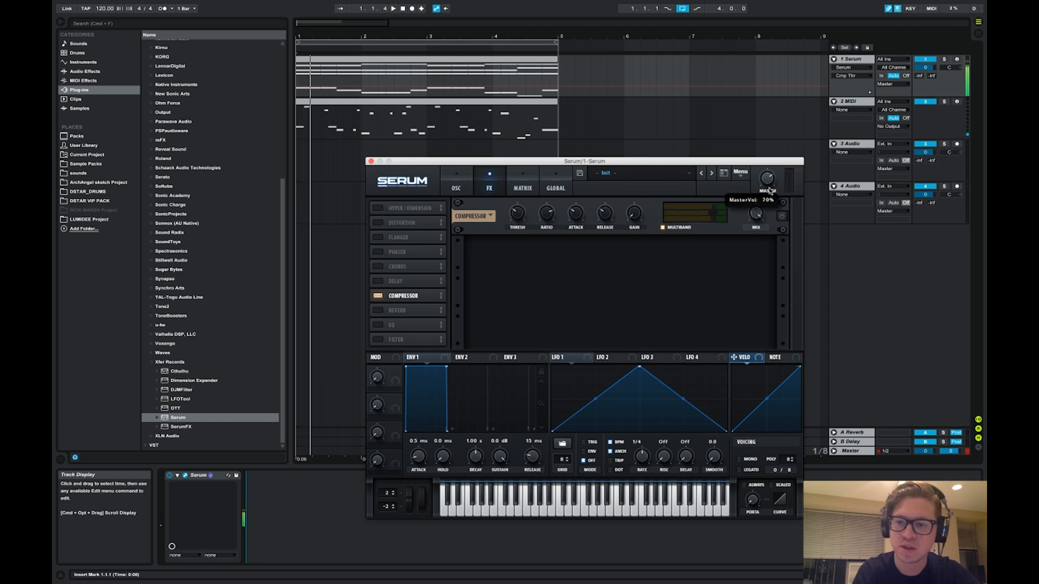
# Bypass and re-enable the compressor, and adjust its individual multiband levels while the loop plays
pyautogui.click(782, 217)
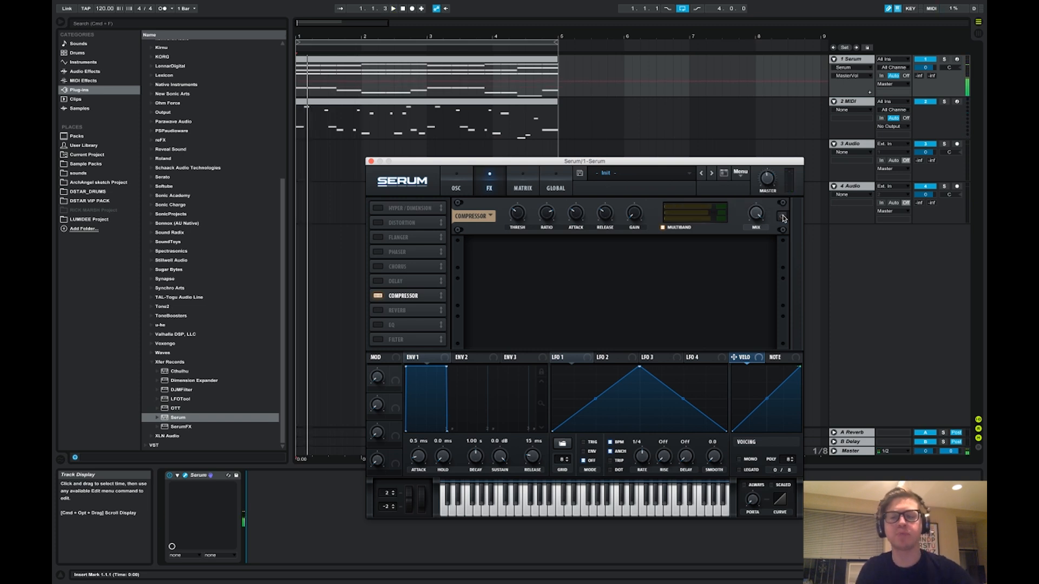
pyautogui.click(782, 217)
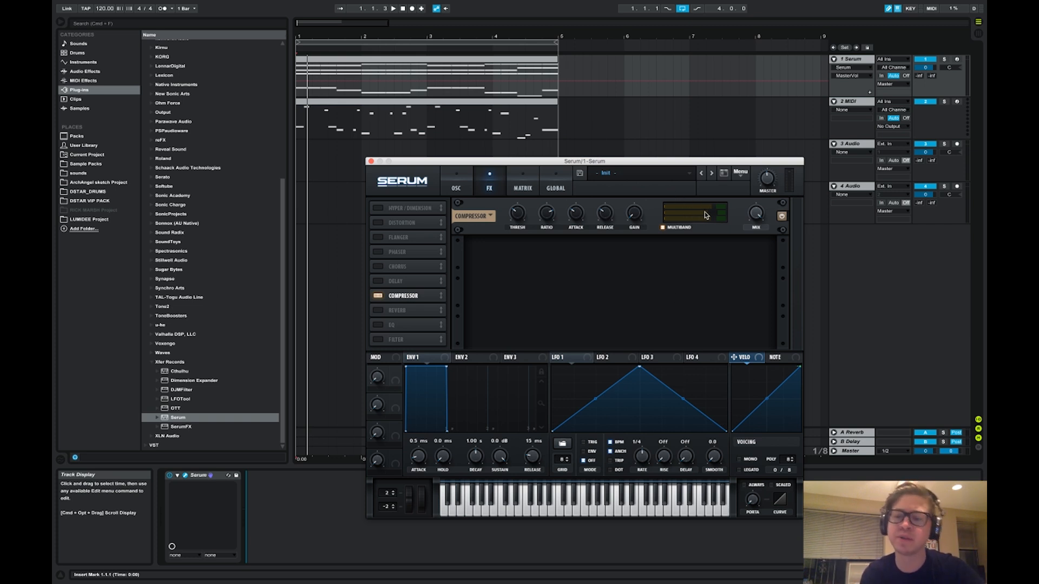
pyautogui.moveTo(713, 215); pyautogui.dragTo(714, 217)
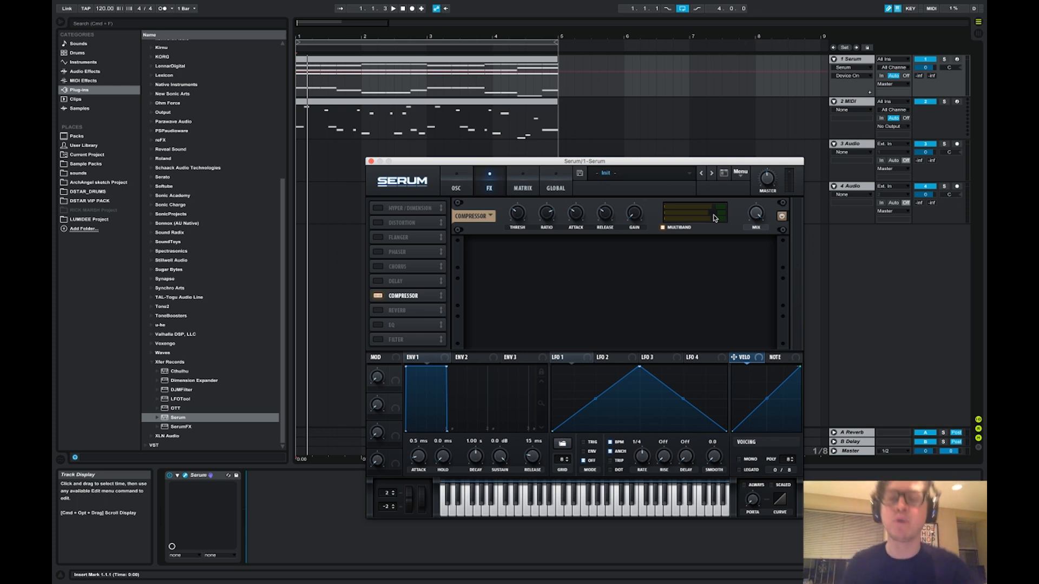
pyautogui.press('space')
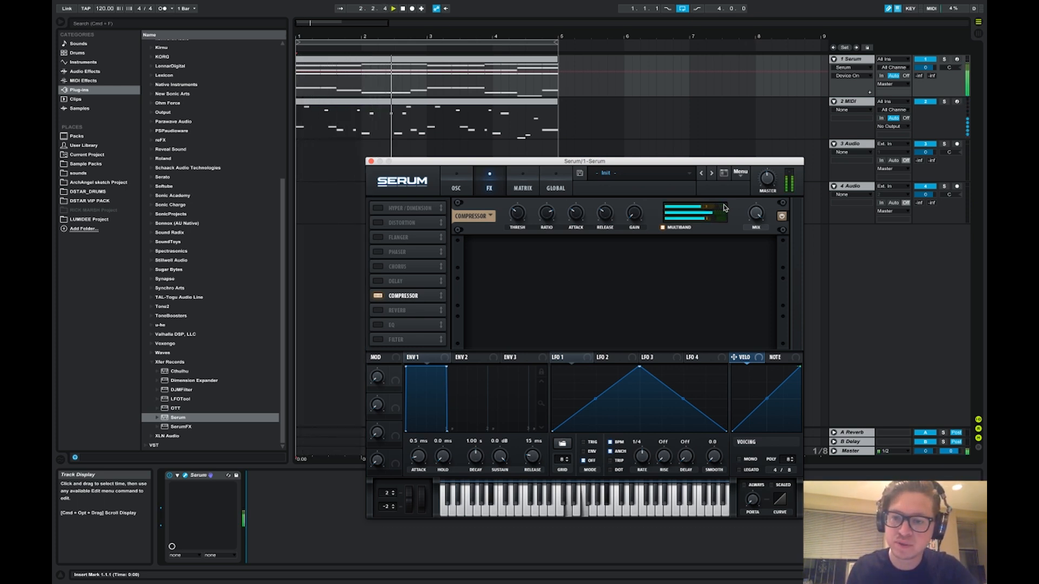
pyautogui.moveTo(704, 218); pyautogui.dragTo(692, 223)
pyautogui.press('space')
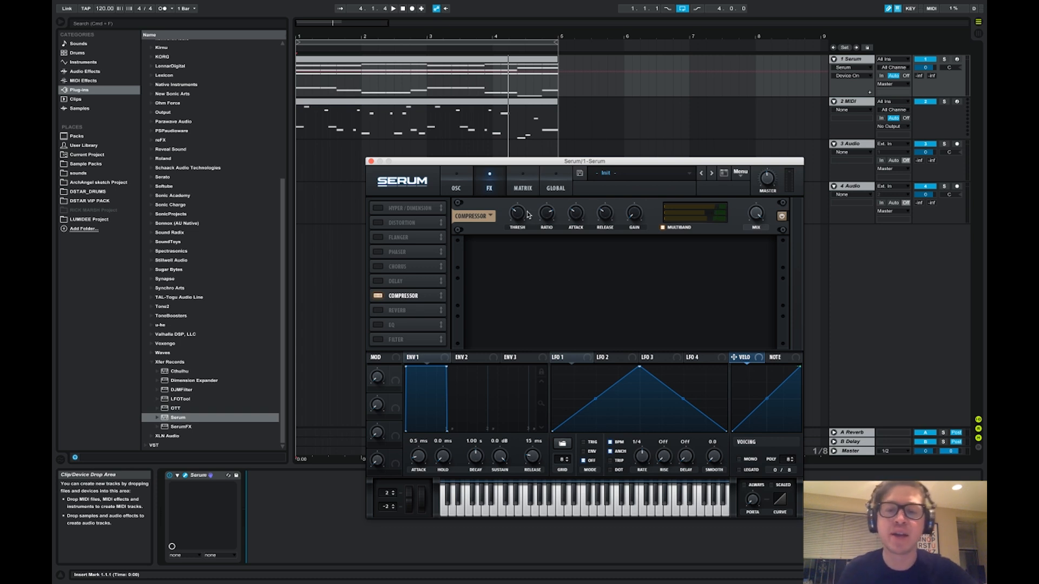
# Reset Serum to the init preset and shape Env 3 with 0% sustain and a 20 ms decay
pyautogui.click(742, 174)
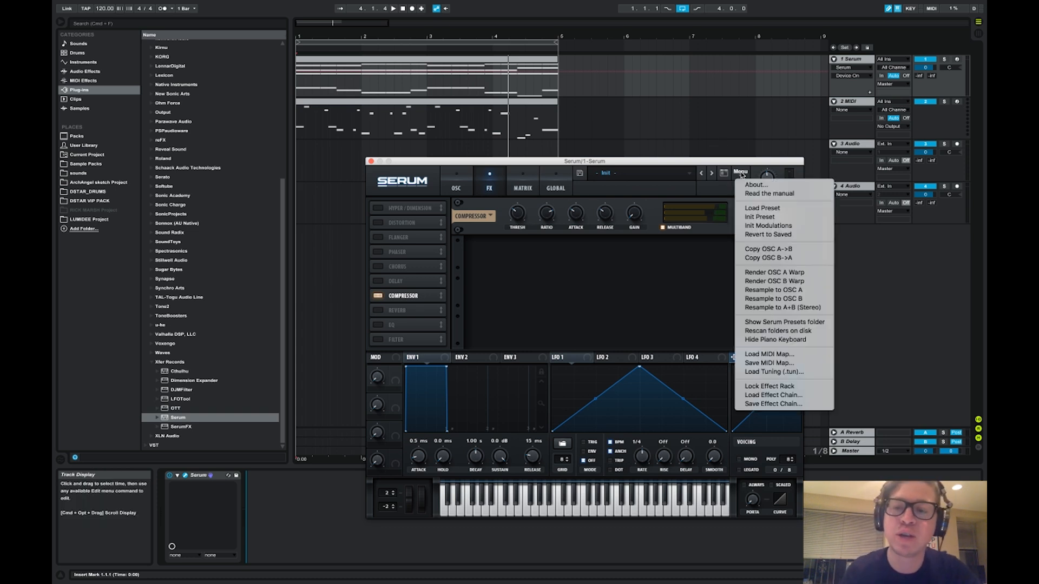
pyautogui.click(758, 219)
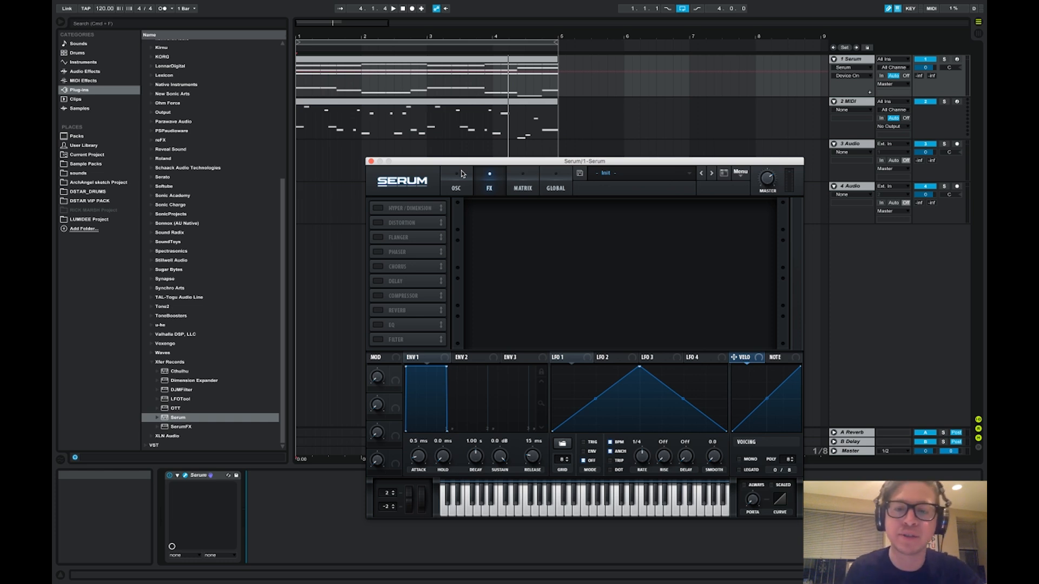
pyautogui.click(522, 181)
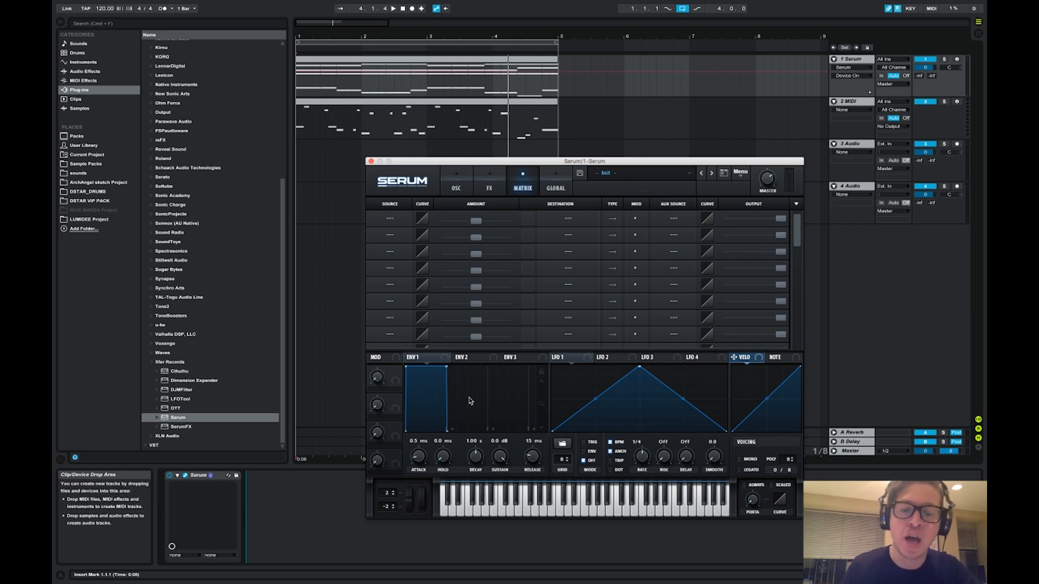
pyautogui.click(521, 360)
pyautogui.moveTo(447, 368); pyautogui.dragTo(413, 433)
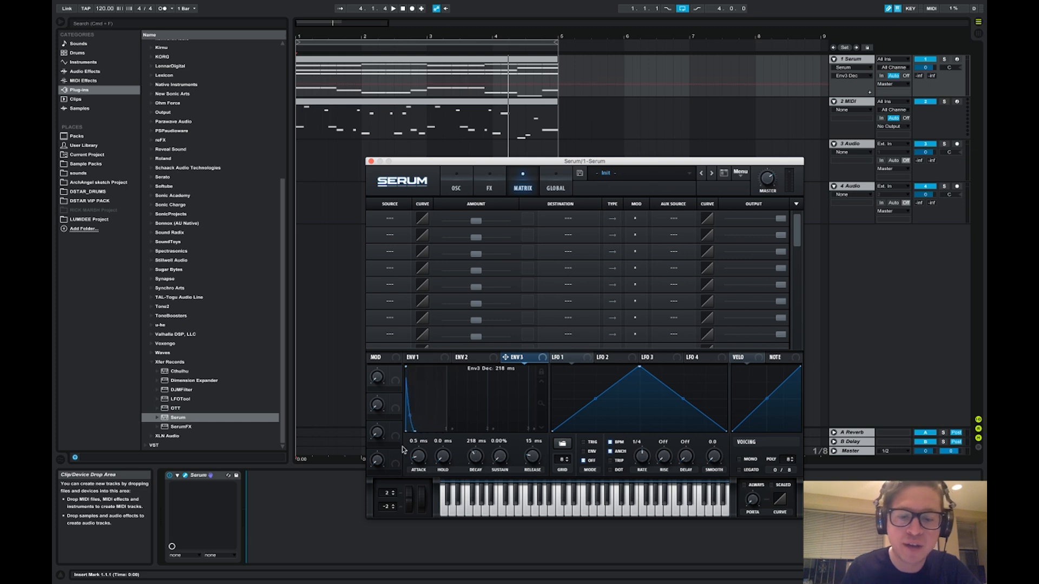
pyautogui.moveTo(469, 464); pyautogui.dragTo(472, 471)
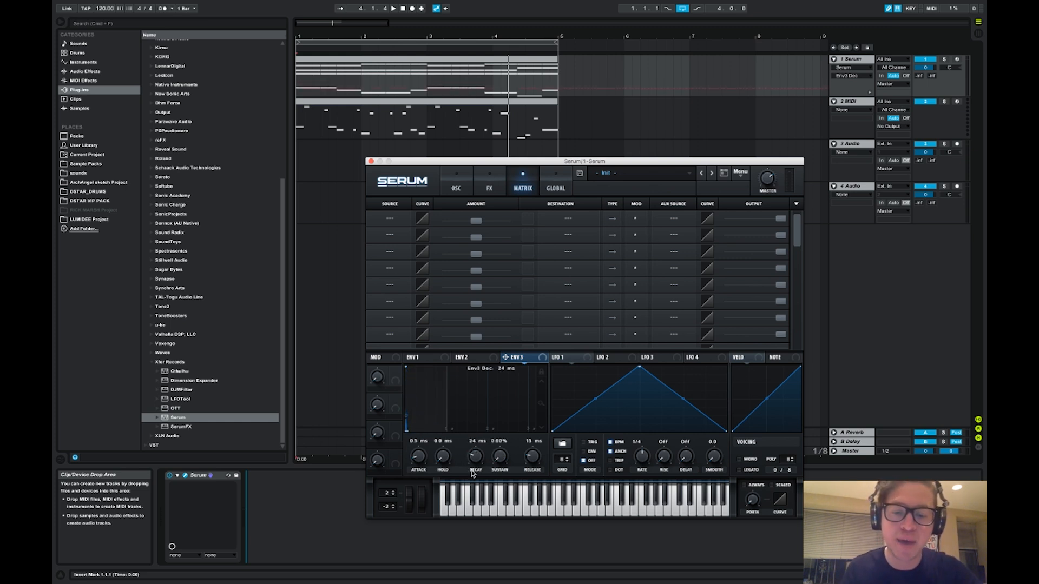
pyautogui.moveTo(475, 464); pyautogui.dragTo(475, 465)
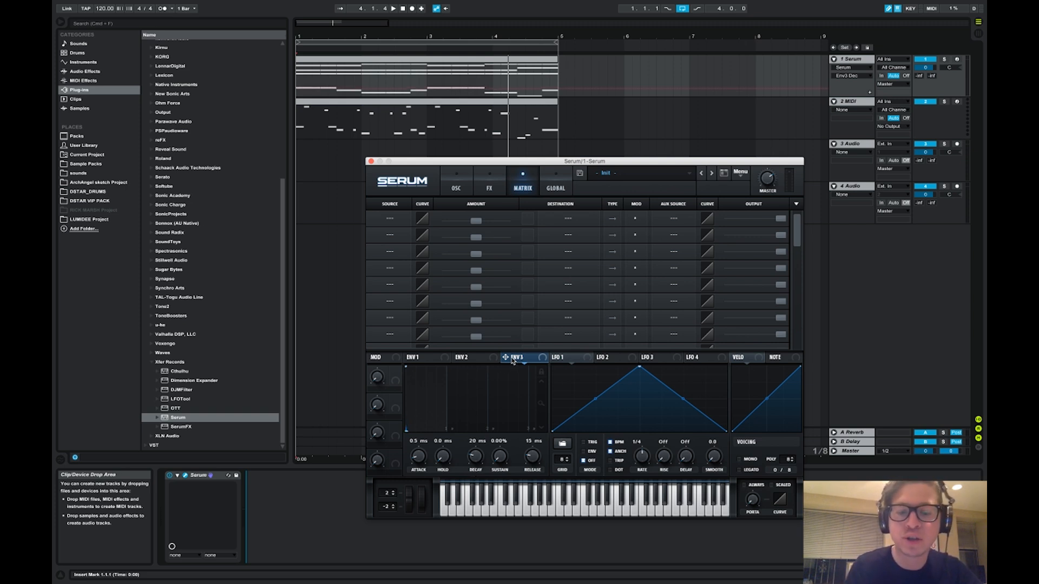
# Route Env 3 to the global master tuning in the first modulation matrix slot with an amount of 19
pyautogui.click(600, 222)
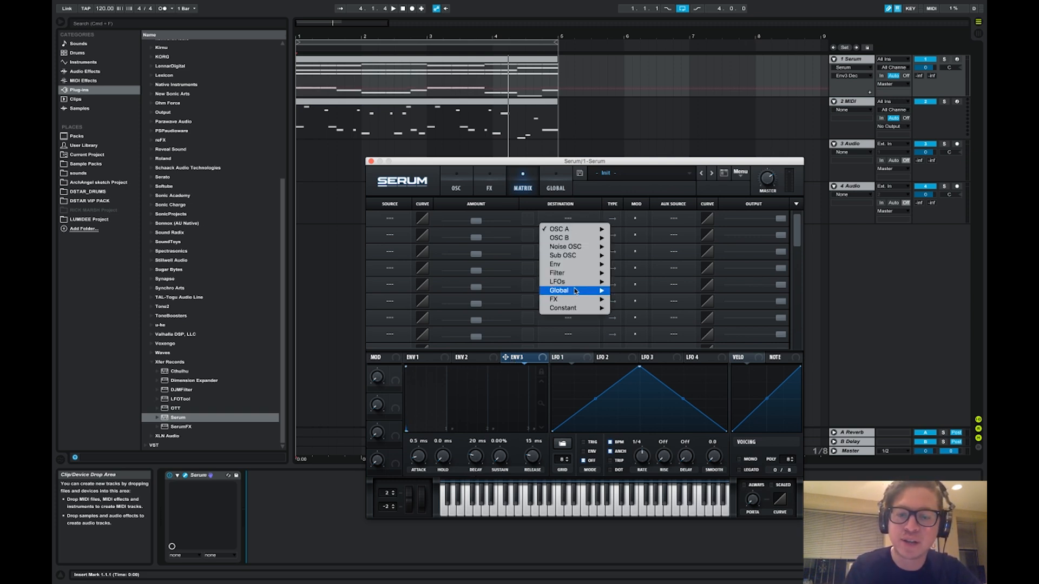
pyautogui.moveTo(573, 293)
pyautogui.click(628, 292)
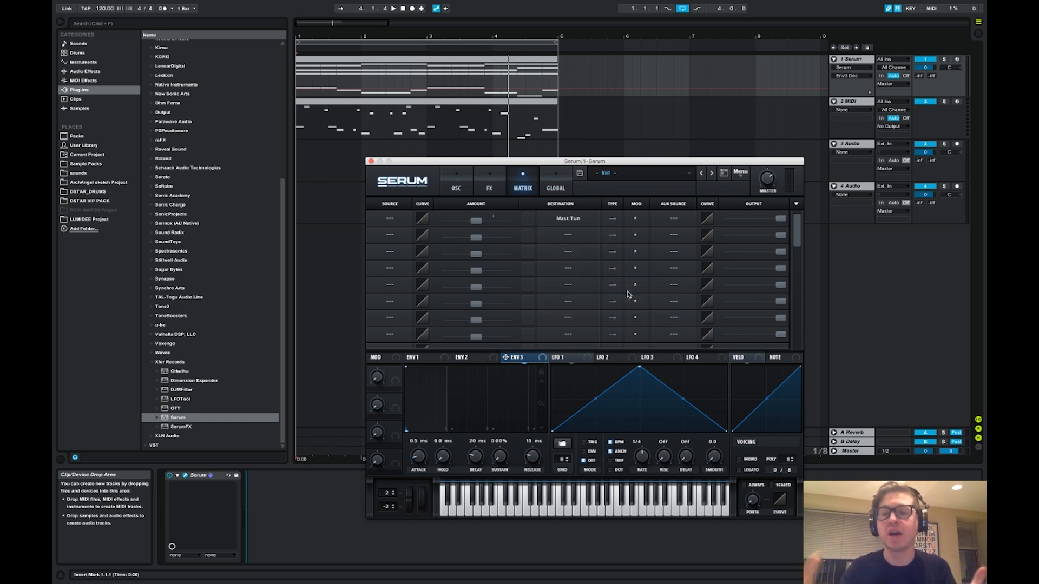
pyautogui.click(456, 183)
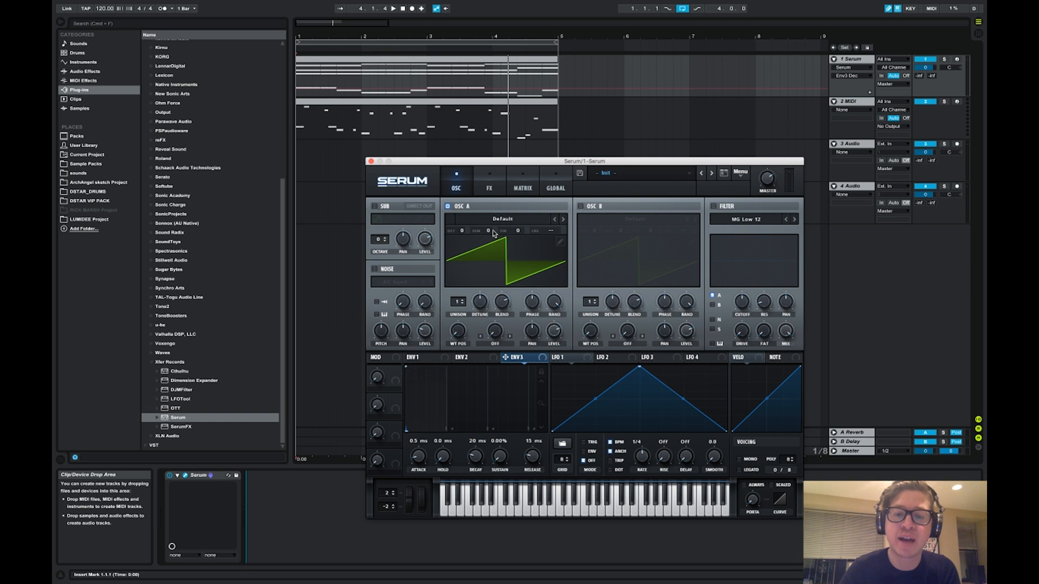
pyautogui.click(557, 186)
pyautogui.click(523, 185)
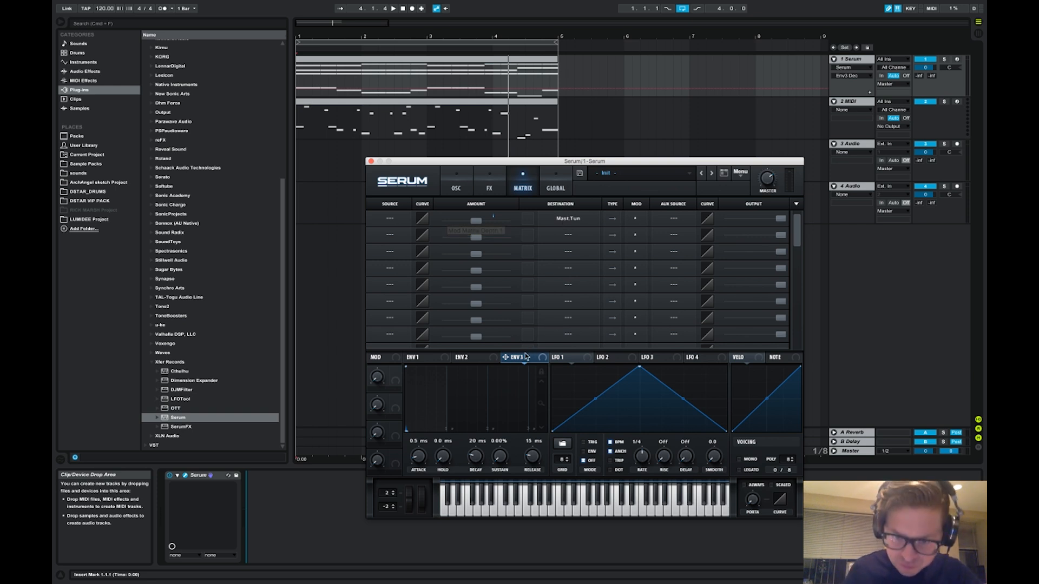
pyautogui.click(390, 217)
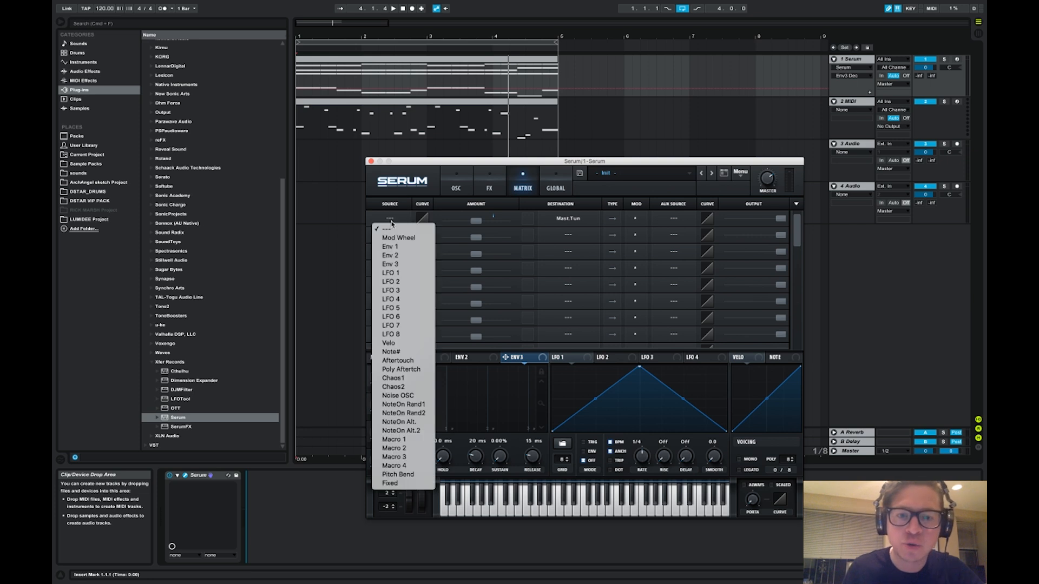
pyautogui.click(401, 270)
pyautogui.moveTo(475, 225); pyautogui.dragTo(484, 224)
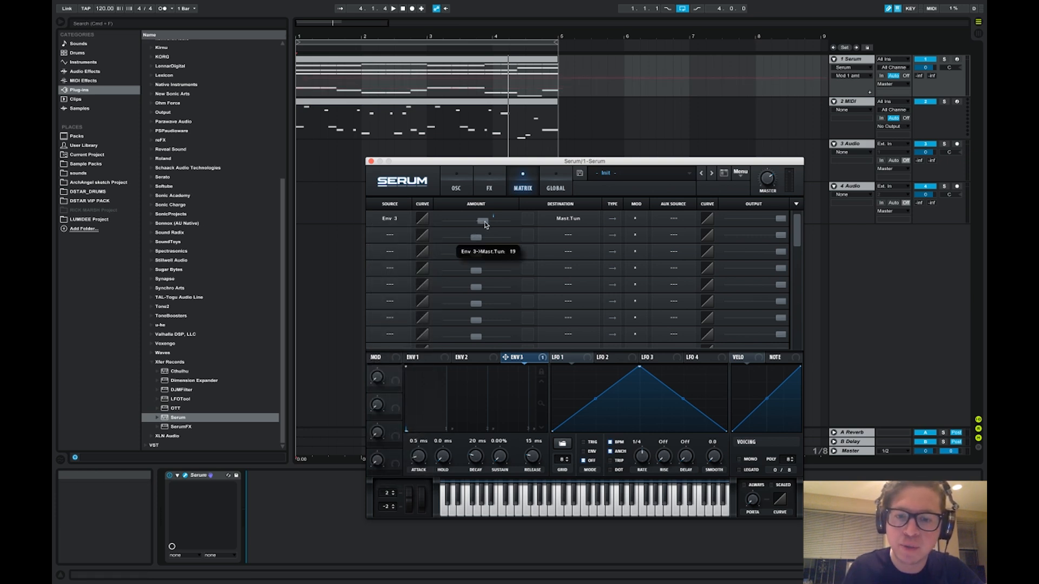
# Set Env 3's attack to 0 ms and, with the loop playing, its decay to 38 ms
pyautogui.moveTo(419, 459); pyautogui.dragTo(415, 504)
pyautogui.press('space')
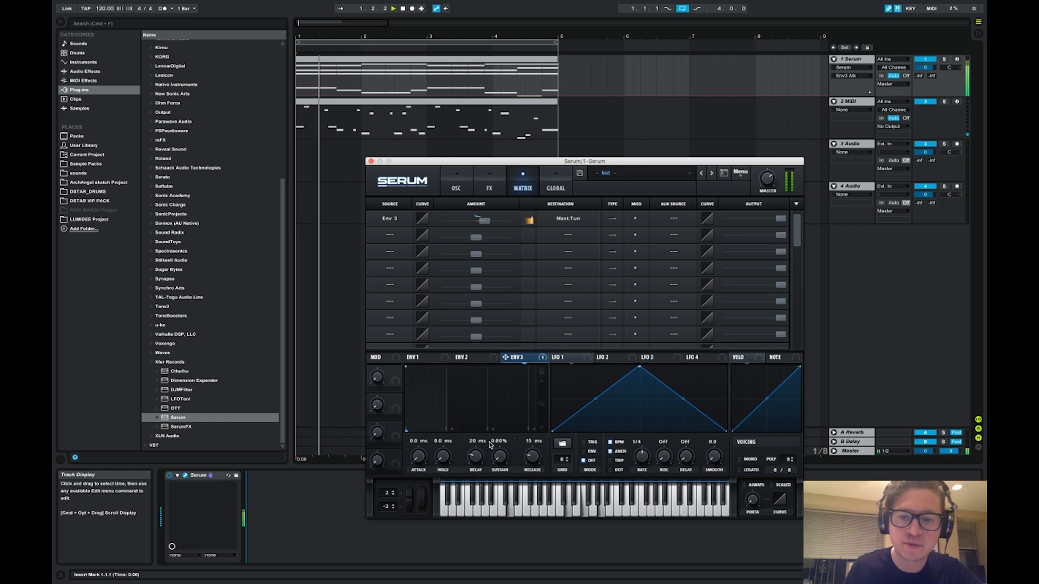
pyautogui.moveTo(475, 457); pyautogui.dragTo(476, 452)
# Set Osc A's unison to 6 voices with a detune of 0.11 and stop playback
pyautogui.moveTo(461, 162); pyautogui.dragTo(462, 163)
pyautogui.click(461, 184)
pyautogui.moveTo(458, 302); pyautogui.dragTo(480, 315)
pyautogui.press('space')
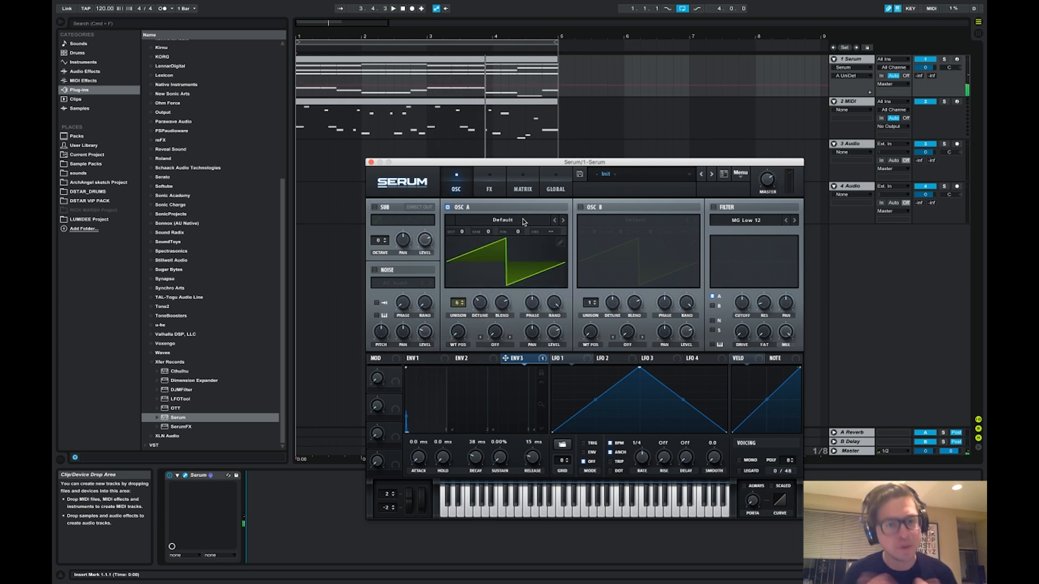
pyautogui.click(406, 111)
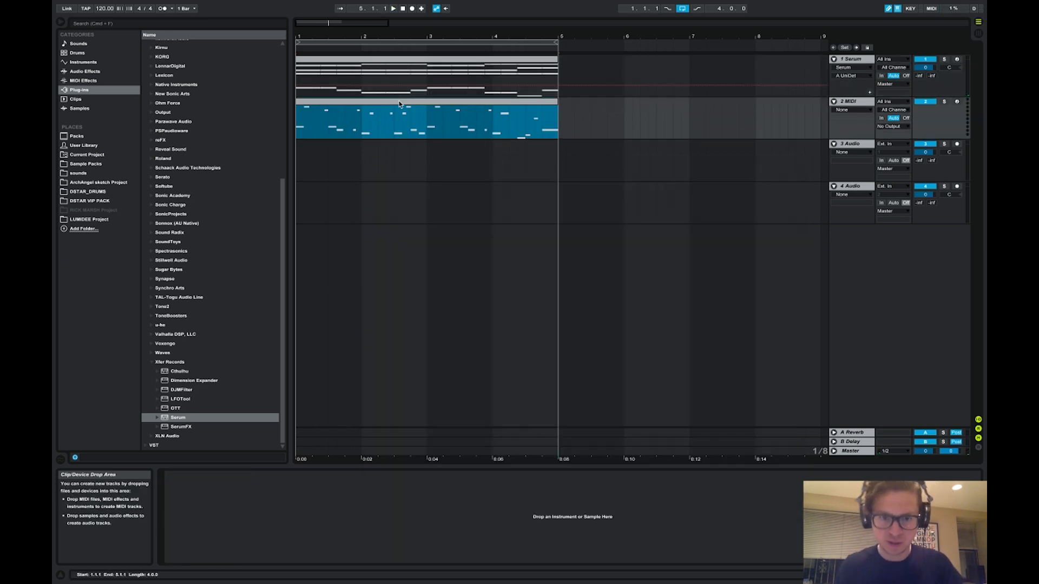
pyautogui.click(563, 67)
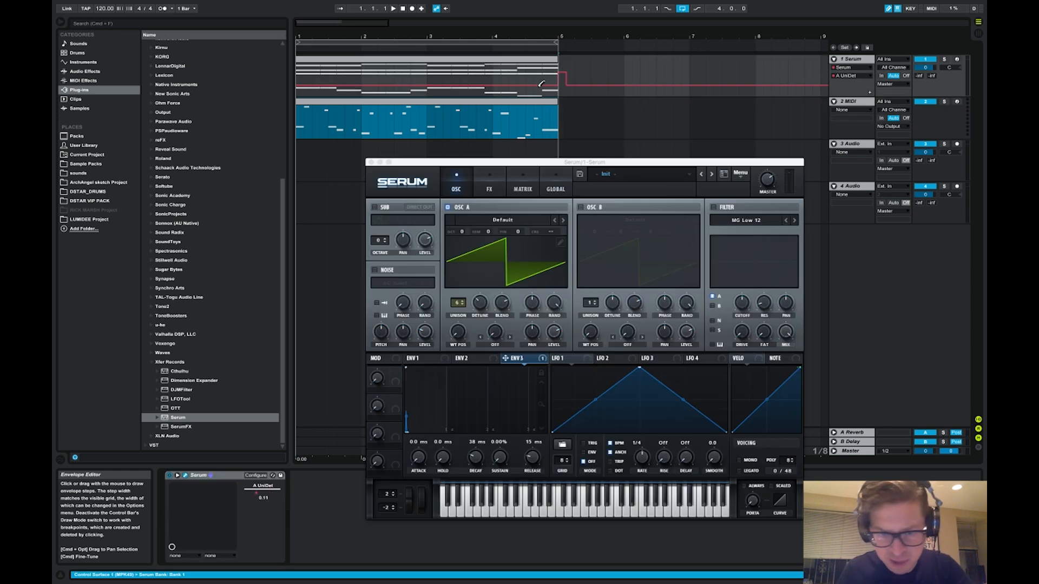
pyautogui.click(570, 66)
pyautogui.press('b')
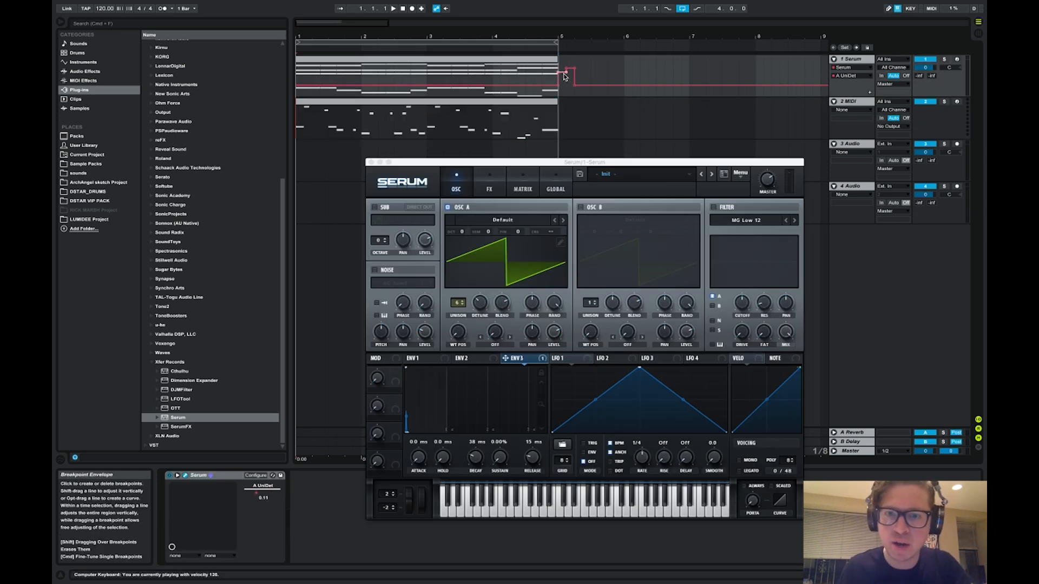
pyautogui.moveTo(583, 75); pyautogui.dragTo(558, 76)
pyautogui.press('Delete')
# Copy the MIDI clip from the 2 MIDI track onto the Serum track at bar 5
pyautogui.click(543, 102)
pyautogui.press('super+c')
pyautogui.click(559, 75)
pyautogui.press('super+v')
# Loop the pasted clip from bar 5 to bar 9 and raise Osc A's unison detune to 0.17 during playback
pyautogui.moveTo(559, 77); pyautogui.dragTo(762, 77)
pyautogui.hscroll(3, 736, 94)
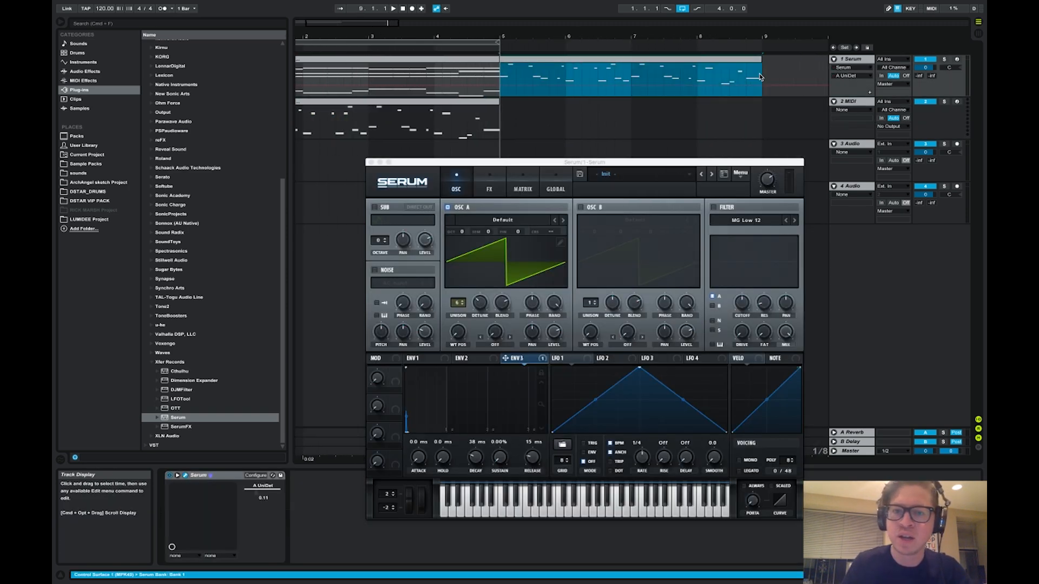
pyautogui.hscroll(-3, 698, 73)
pyautogui.press('space')
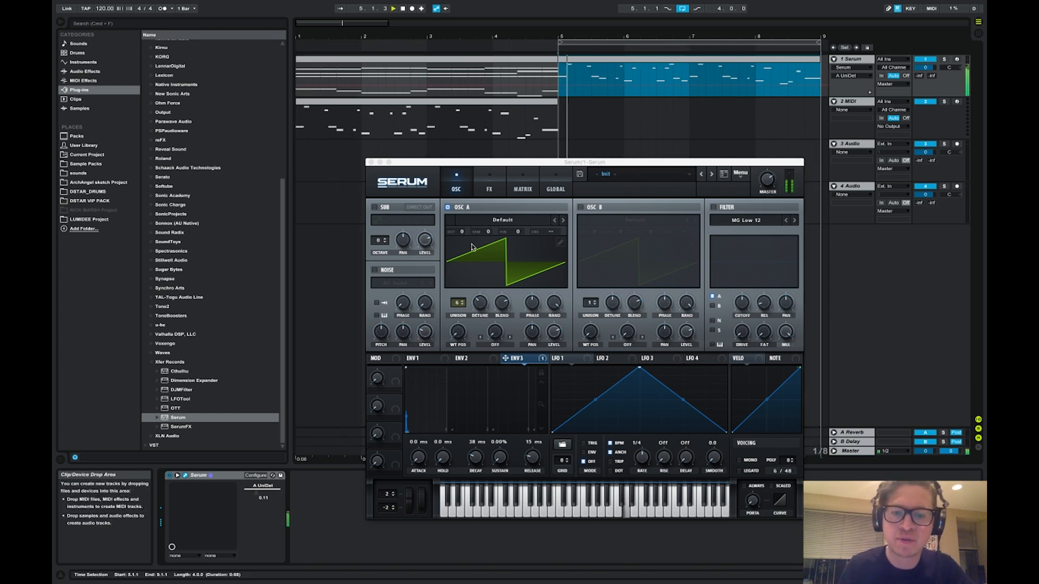
pyautogui.moveTo(481, 304); pyautogui.dragTo(483, 296)
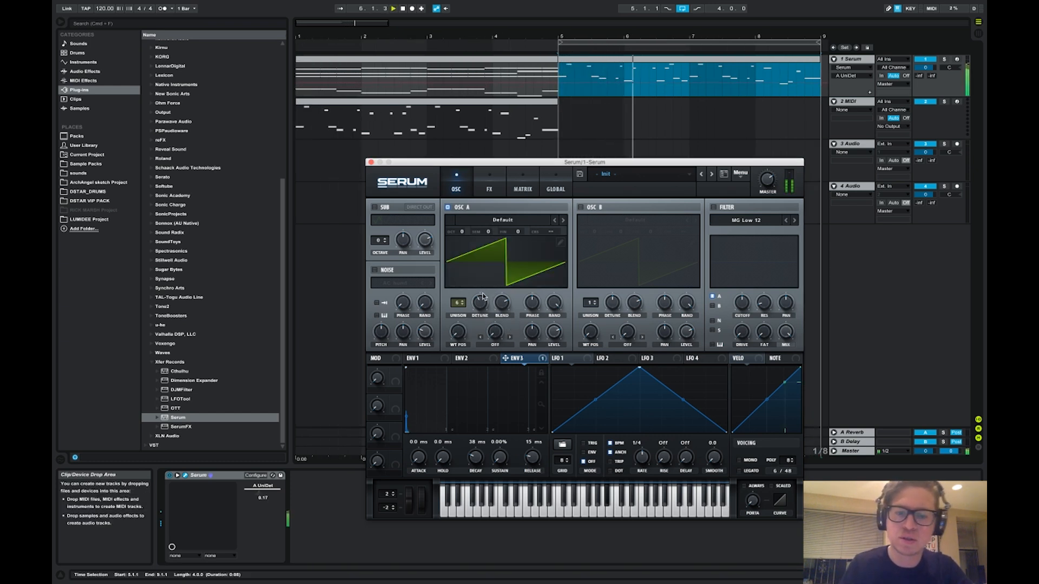
# Shorten Env 3's decay to 19 ms and set its master tuning modulation amount to 19 in the matrix during playback
pyautogui.moveTo(475, 462); pyautogui.dragTo(477, 464)
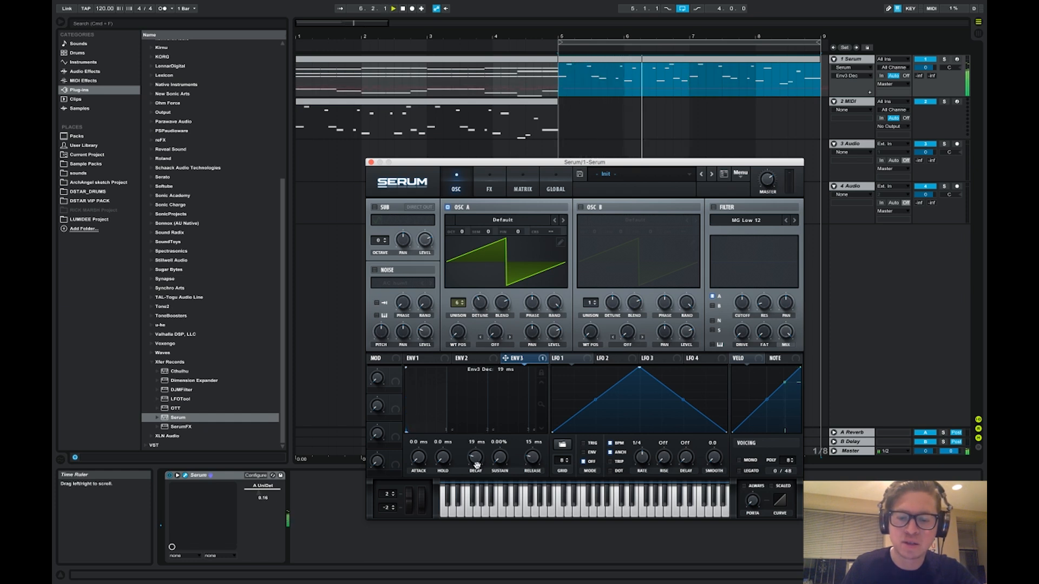
pyautogui.click(520, 189)
pyautogui.click(485, 226)
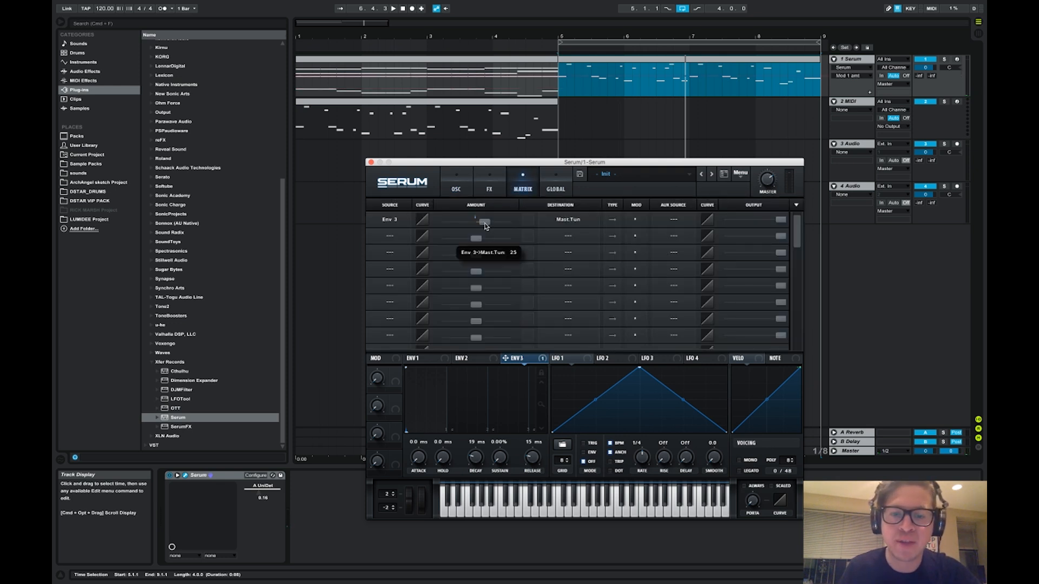
pyautogui.press('space')
pyautogui.moveTo(489, 226); pyautogui.dragTo(483, 227)
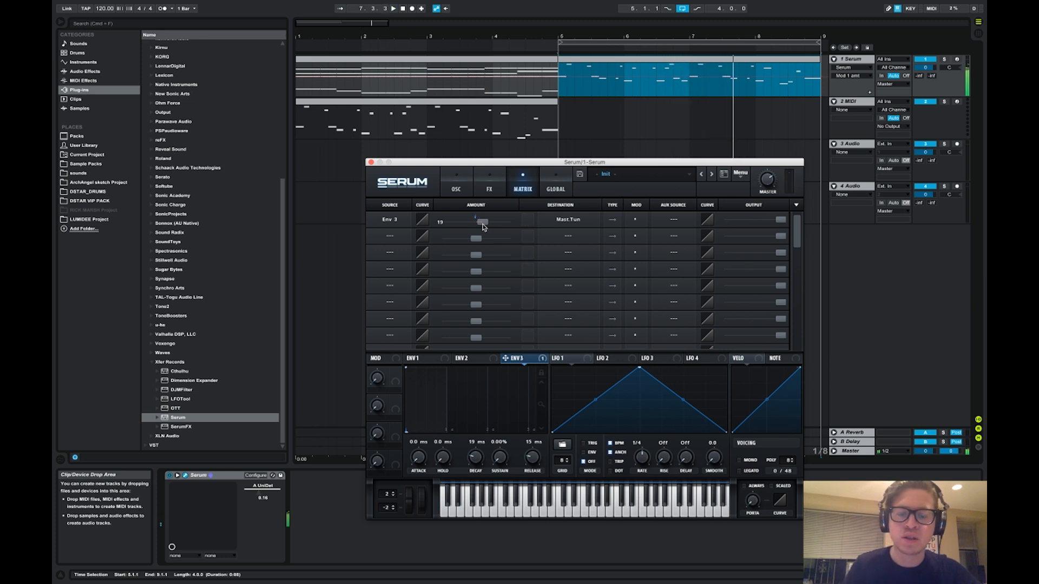
# Lower the Env 3 master tuning amount slightly, and set Env 3's decay to 17 ms and release to 0 ms
pyautogui.click(394, 223)
pyautogui.click(388, 230)
pyautogui.click(392, 223)
pyautogui.click(401, 266)
pyautogui.moveTo(483, 222); pyautogui.dragTo(481, 223)
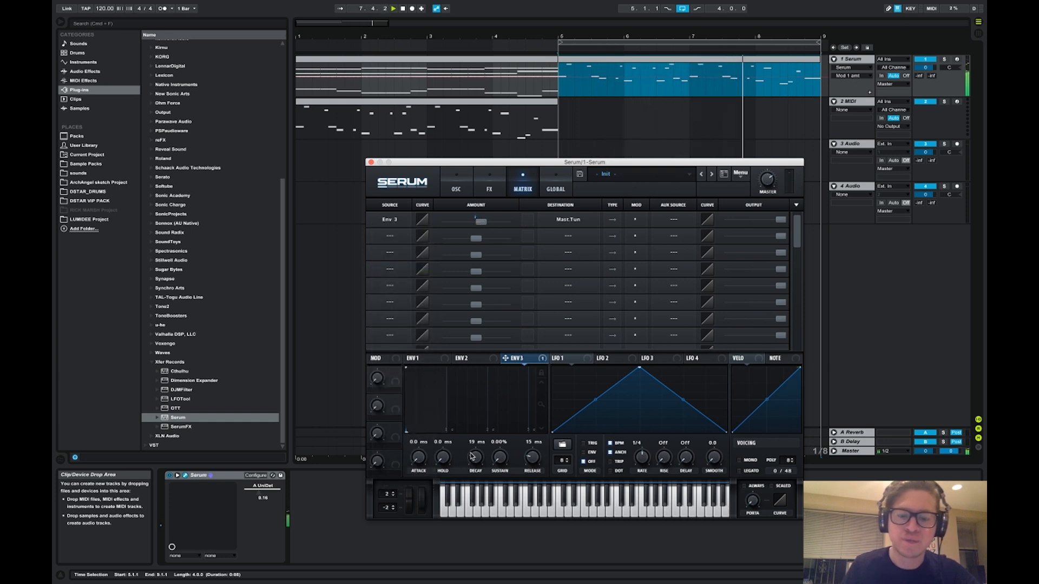
pyautogui.moveTo(474, 454); pyautogui.dragTo(472, 457)
pyautogui.press('space')
pyautogui.moveTo(534, 464); pyautogui.dragTo(533, 485)
pyautogui.press('space')
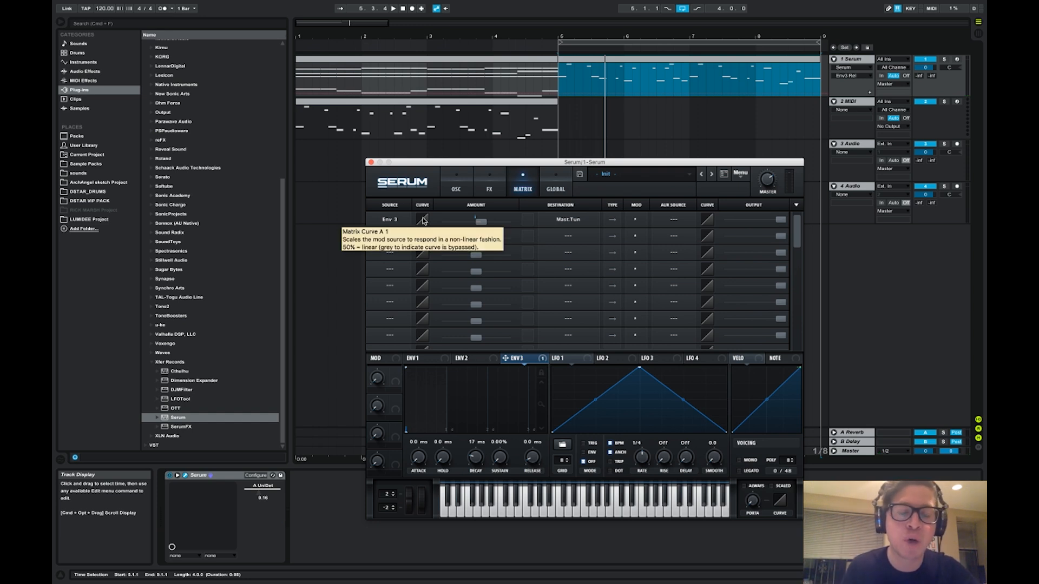
# Bend the Env 3 matrix curve below linear, set its master tuning amount to 21 and Env 3's decay to 53 ms
pyautogui.moveTo(427, 224); pyautogui.dragTo(431, 242)
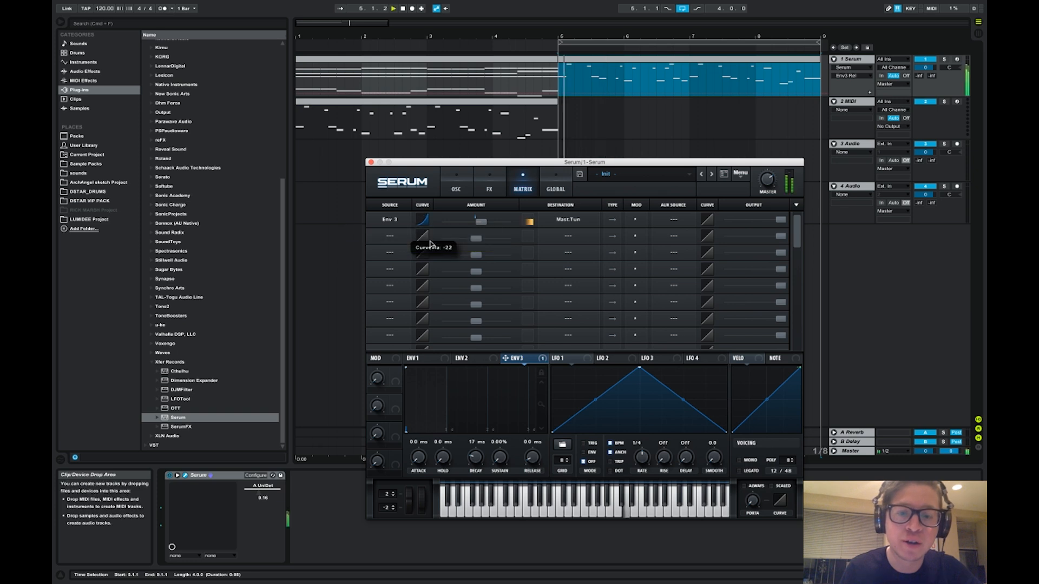
pyautogui.moveTo(481, 222); pyautogui.dragTo(498, 226)
pyautogui.moveTo(476, 459); pyautogui.dragTo(477, 446)
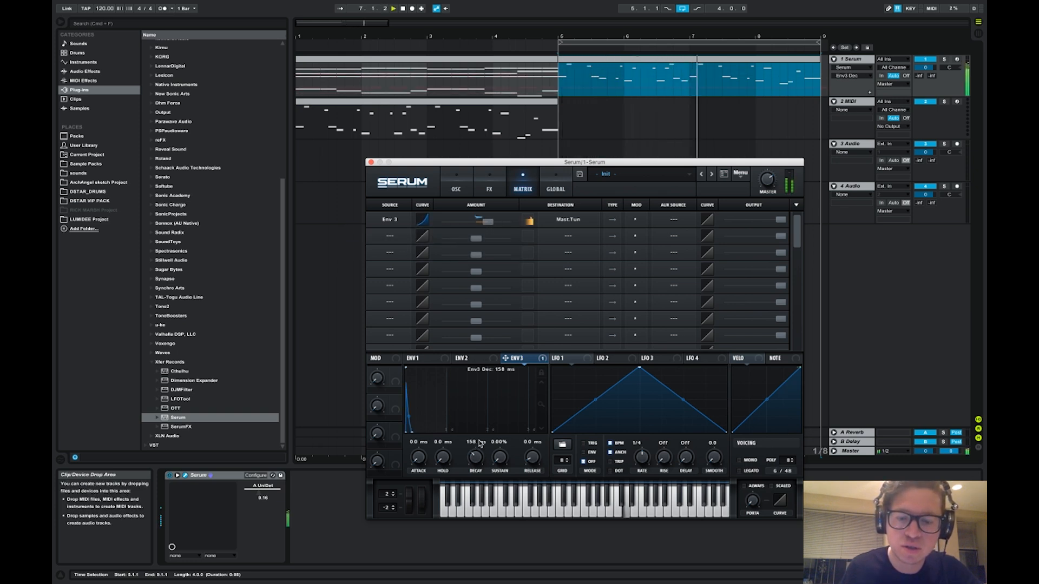
pyautogui.moveTo(425, 224); pyautogui.dragTo(429, 245)
pyautogui.moveTo(486, 222); pyautogui.dragTo(480, 223)
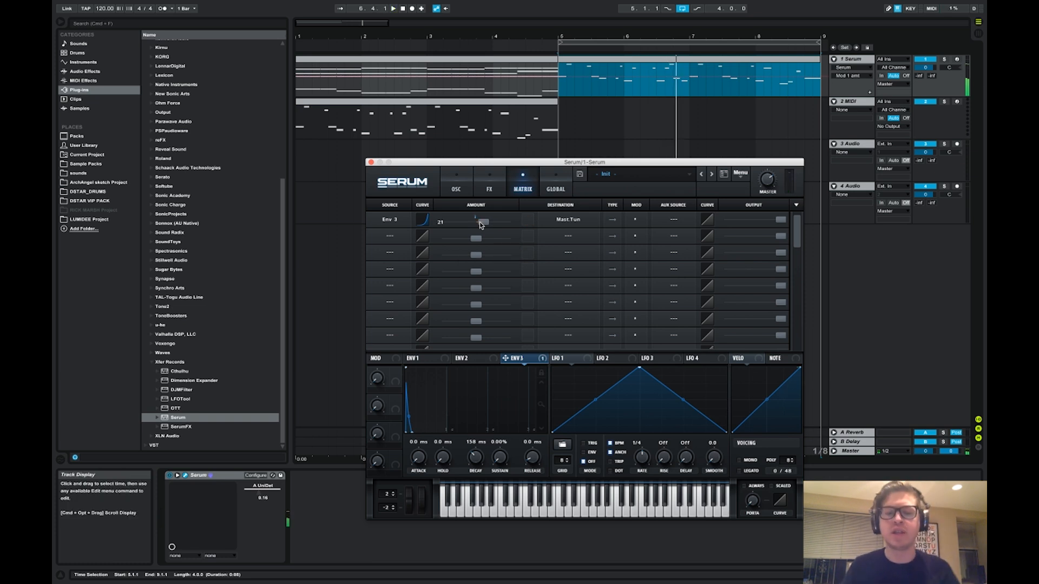
pyautogui.moveTo(475, 464); pyautogui.dragTo(475, 473)
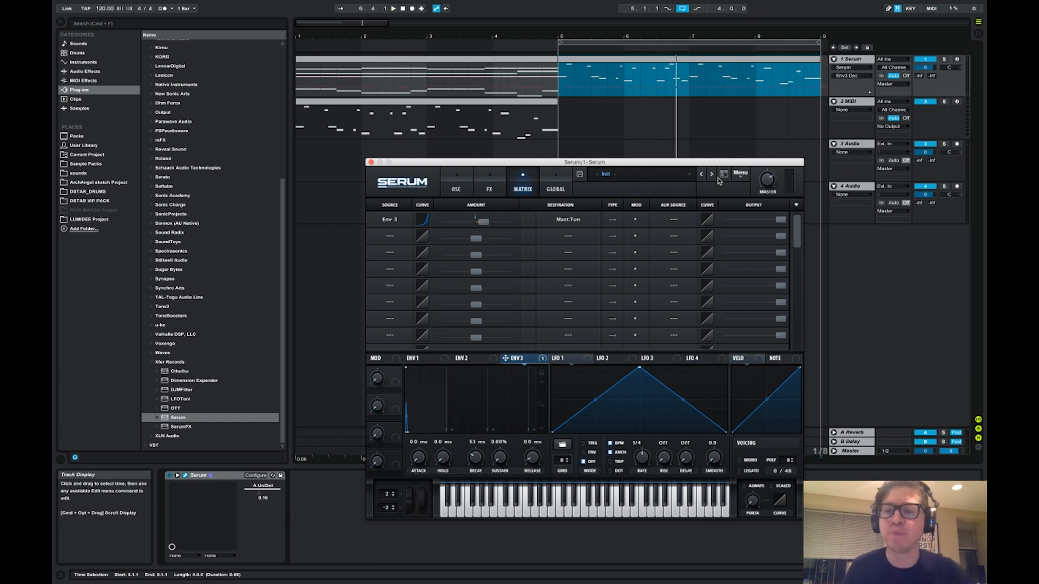
# Reset the synth to the Init preset, show its oscillators and place the insert marker at bar 5
pyautogui.click(740, 177)
pyautogui.click(760, 218)
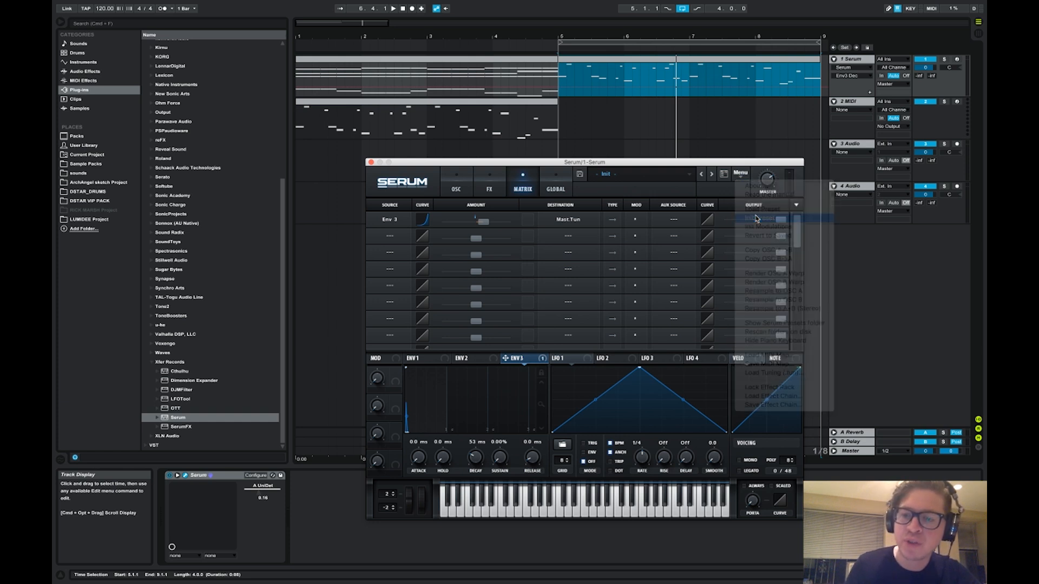
pyautogui.click(447, 190)
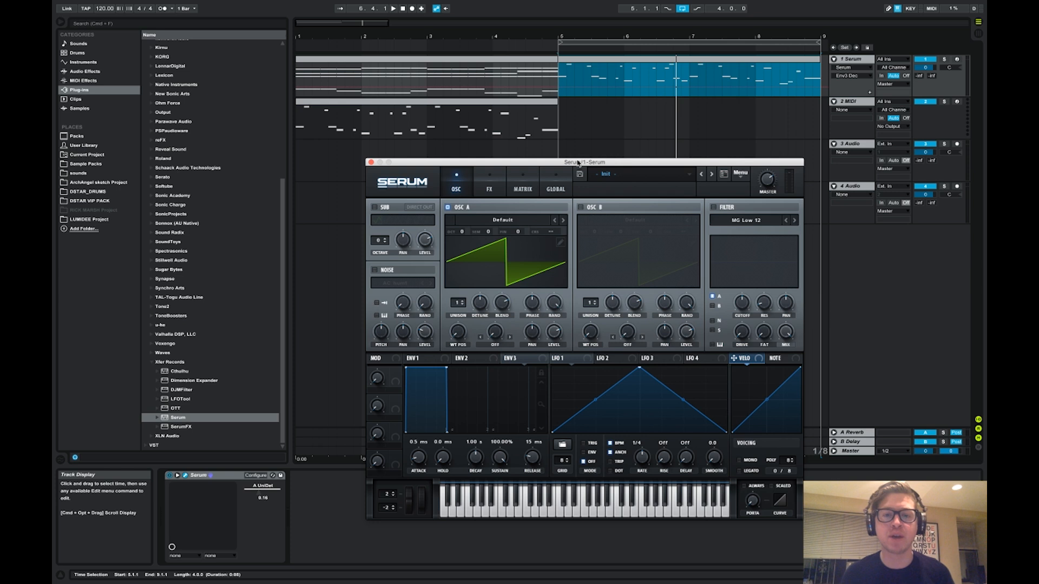
pyautogui.click(320, 70)
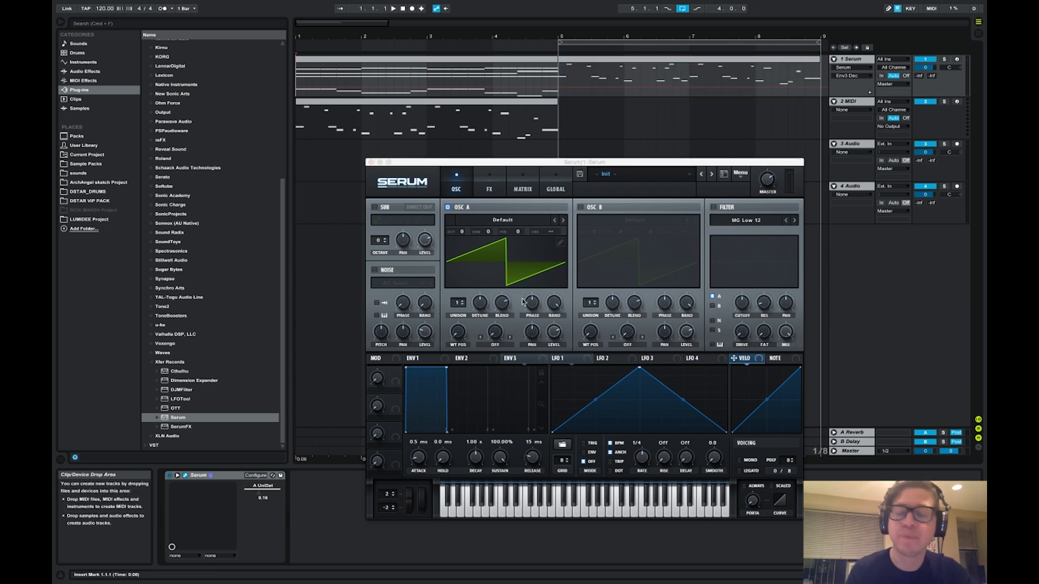
pyautogui.click(561, 76)
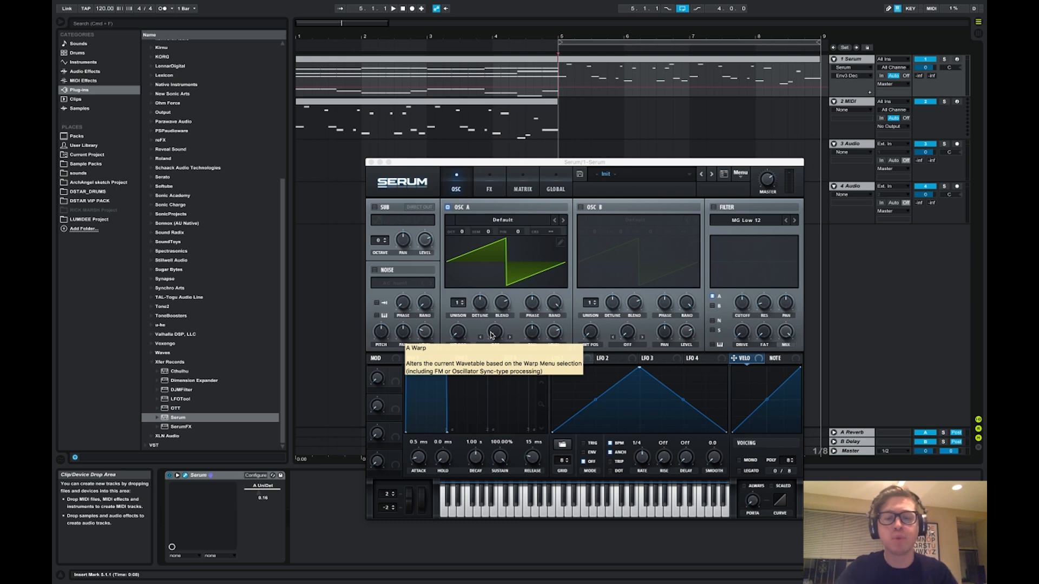
# Set Osc A's warp mode to Bend - and assign LFO 1 to its warp amount
pyautogui.click(740, 175)
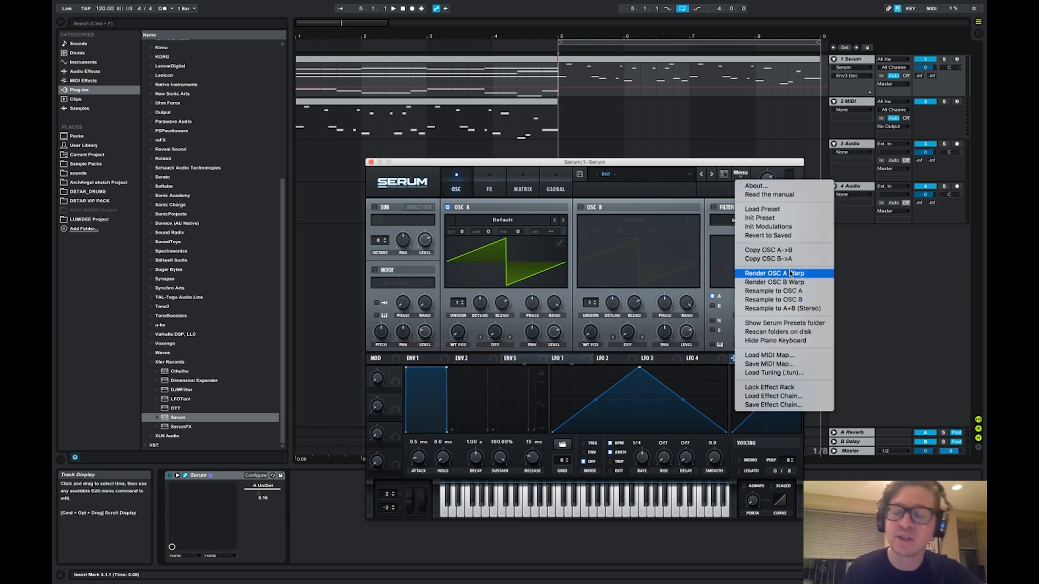
pyautogui.click(503, 350)
pyautogui.click(499, 347)
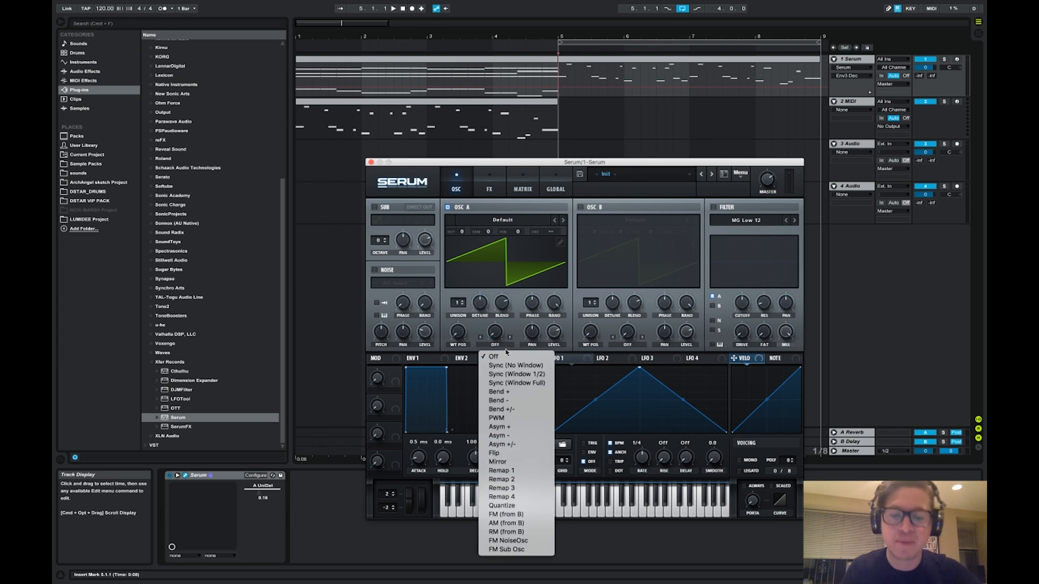
pyautogui.click(501, 406)
pyautogui.moveTo(557, 361); pyautogui.dragTo(494, 324)
pyautogui.click(495, 345)
pyautogui.click(494, 342)
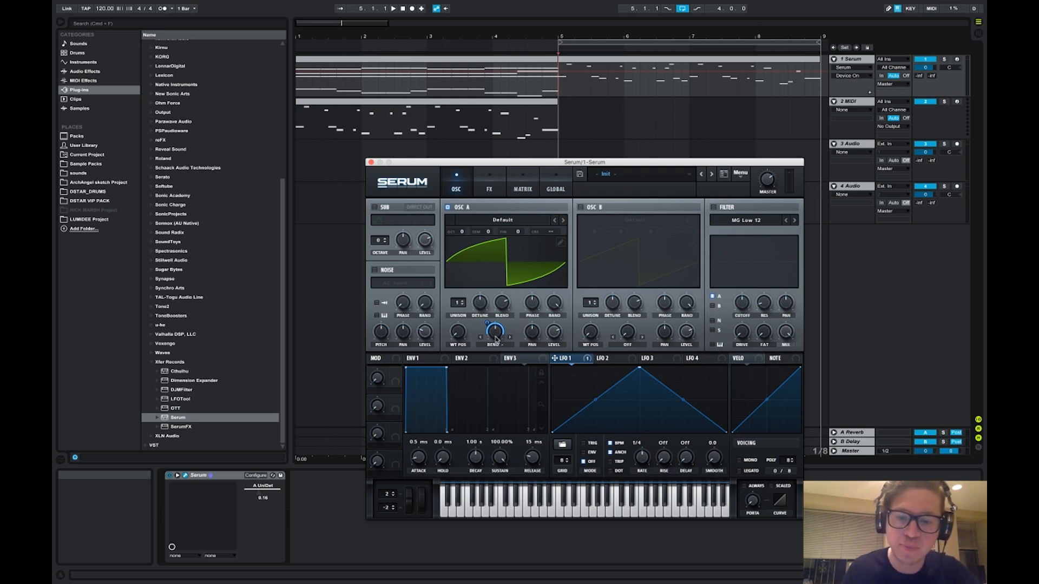
# Audition Osc A's LFO-modulated warp with the loop and render the Osc A warp into a wavetable
pyautogui.moveTo(494, 332)
pyautogui.press('space')
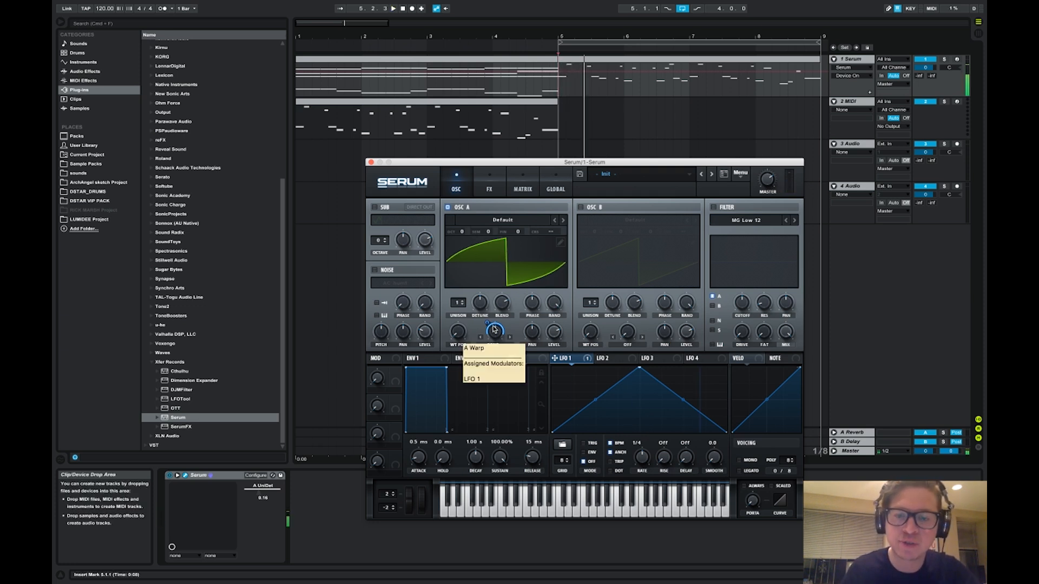
pyautogui.moveTo(494, 329); pyautogui.dragTo(489, 319)
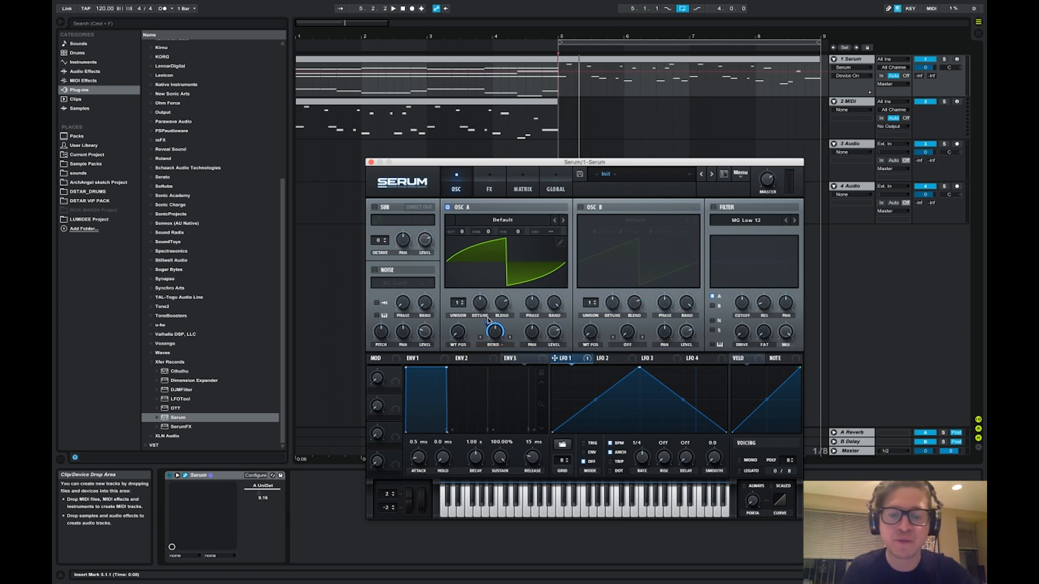
pyautogui.click(741, 174)
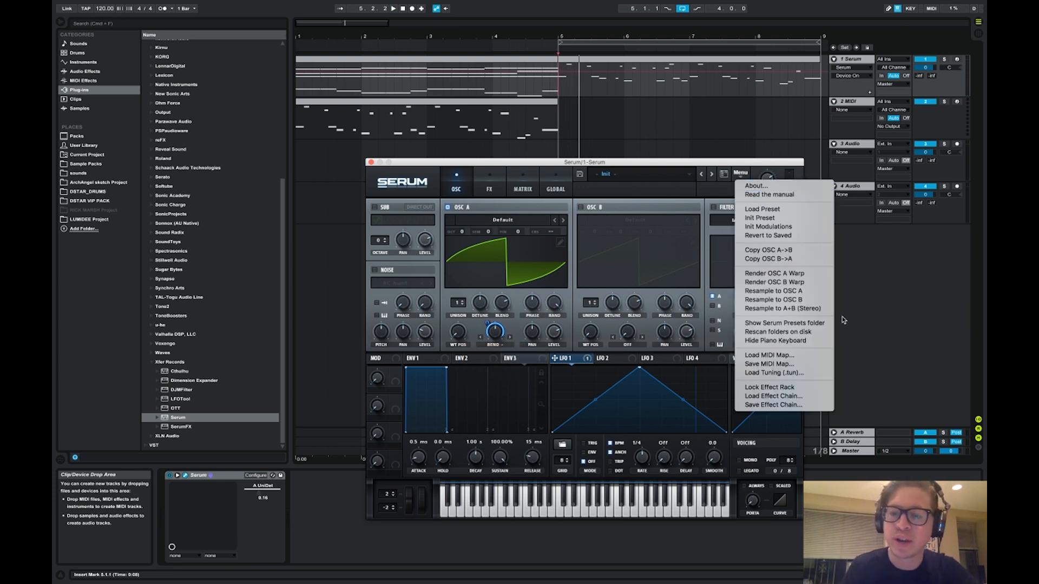
pyautogui.click(783, 274)
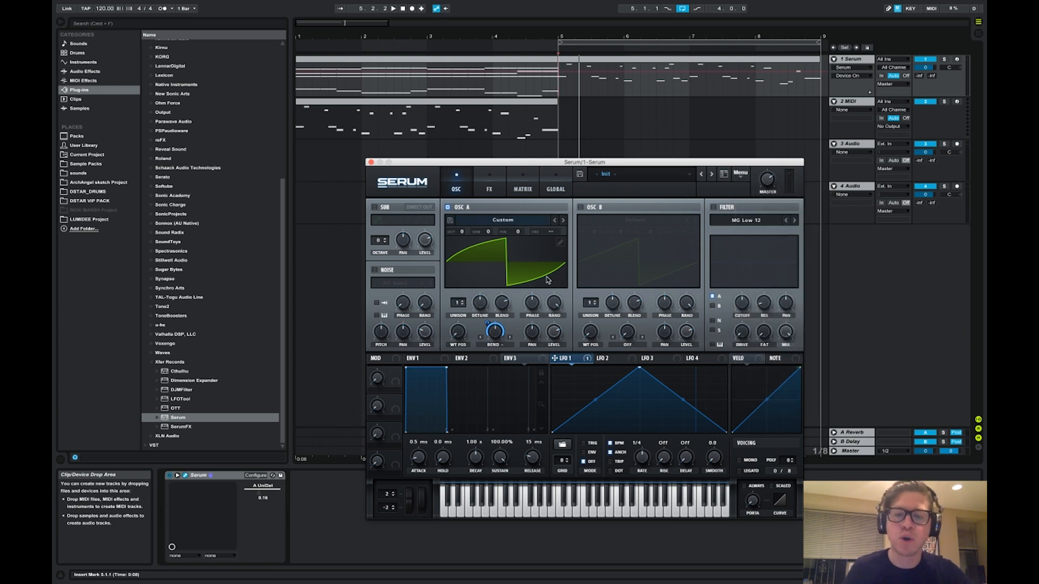
# Turn off Osc A's warp mode and sweep the wavetable position through the rendered bend shapes
pyautogui.click(503, 346)
pyautogui.click(505, 357)
pyautogui.moveTo(459, 334); pyautogui.dragTo(481, 303)
# Set Osc A's warp mode to Asym + and render the Osc A warp on top of the custom wavetable
pyautogui.click(495, 345)
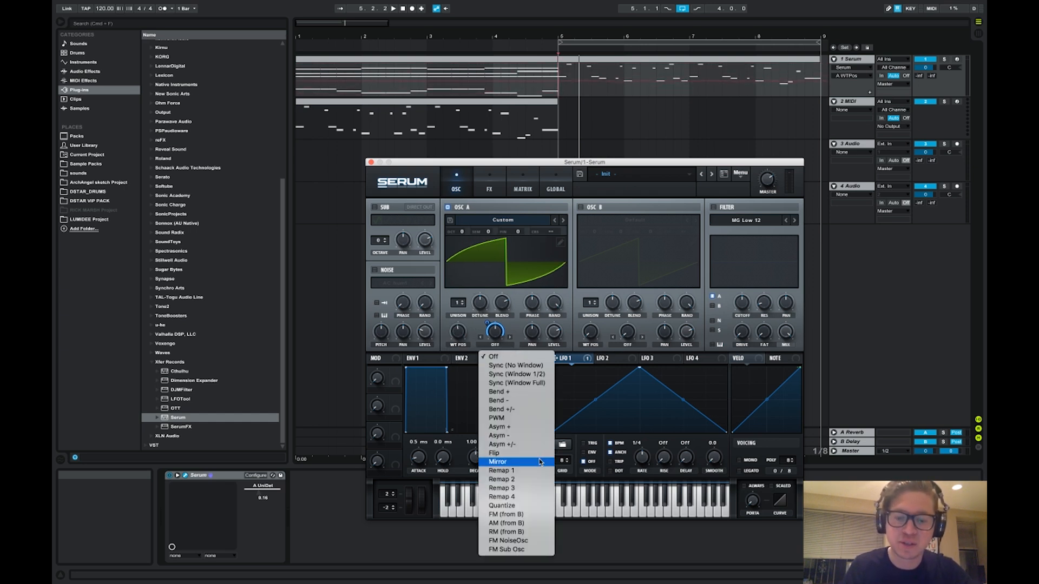
pyautogui.click(505, 427)
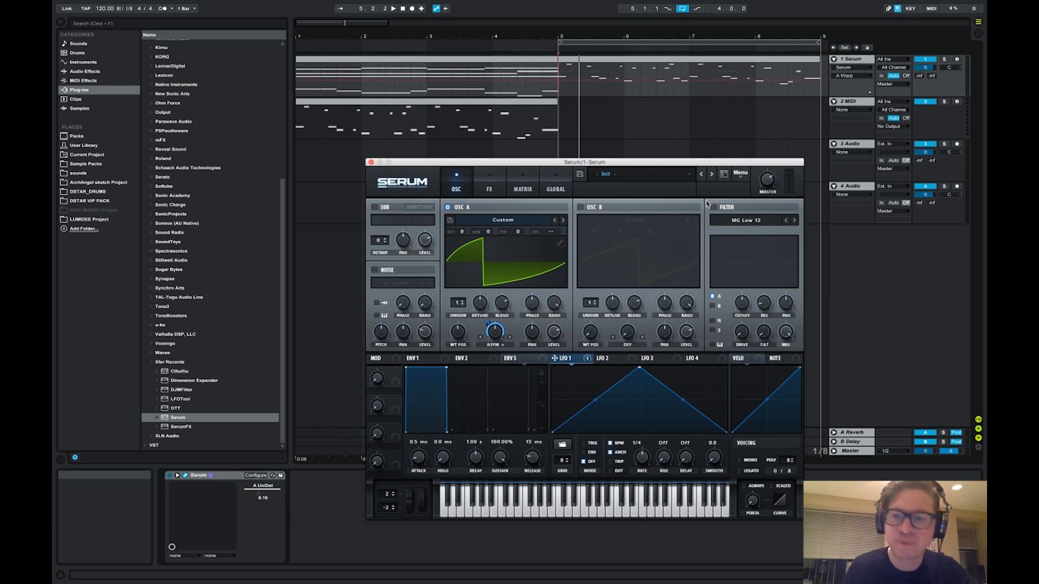
pyautogui.click(741, 173)
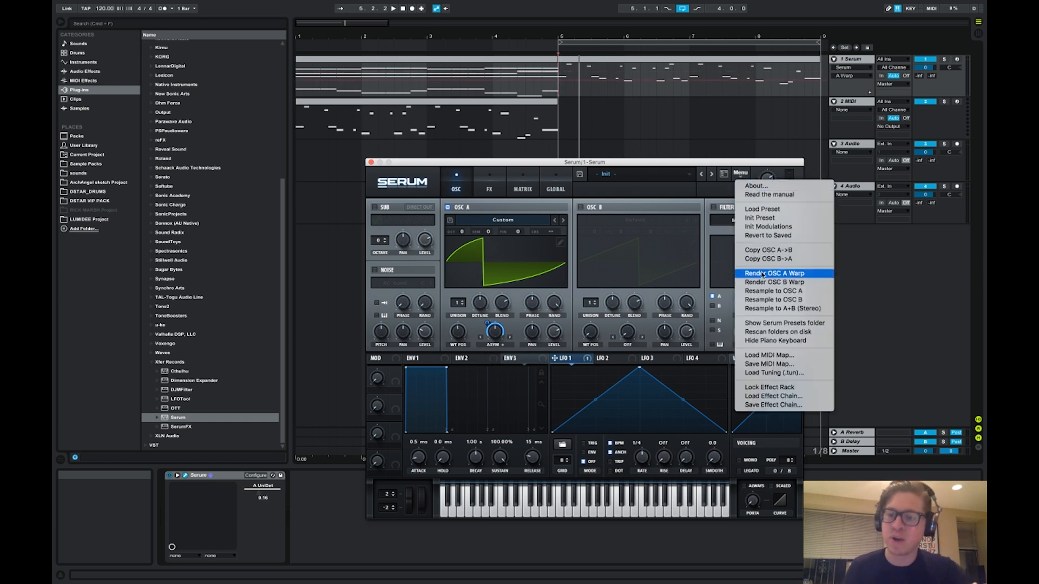
pyautogui.click(496, 252)
# Turn off the Asym + warp on Osc A and raise its wavetable position, auditioning the combined wavetable
pyautogui.click(496, 346)
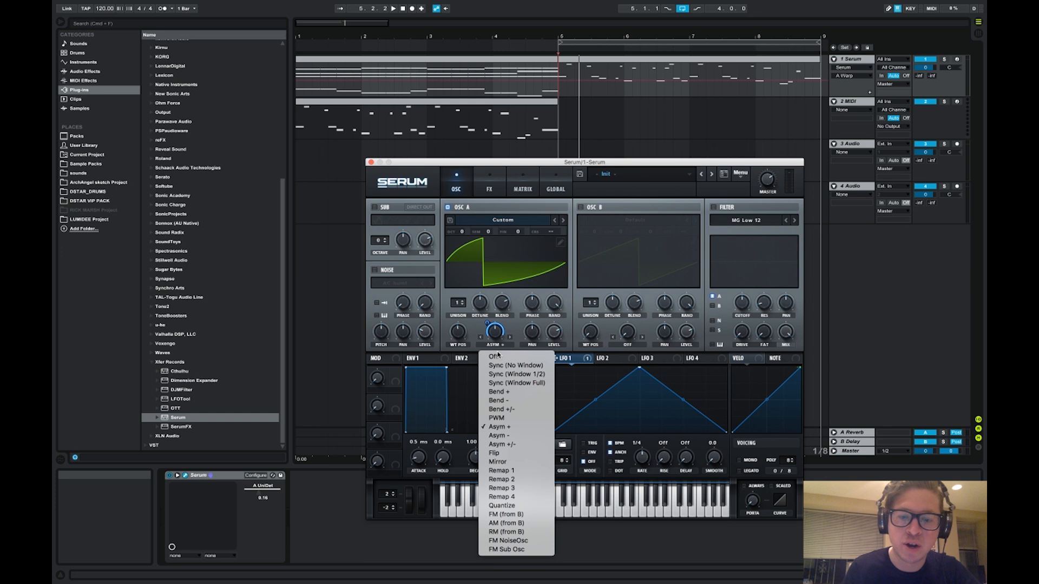
pyautogui.click(494, 357)
pyautogui.moveTo(459, 332)
pyautogui.mouseDown()
pyautogui.moveTo(462, 372)
pyautogui.moveTo(457, 315)
pyautogui.moveTo(459, 333)
pyautogui.mouseUp()
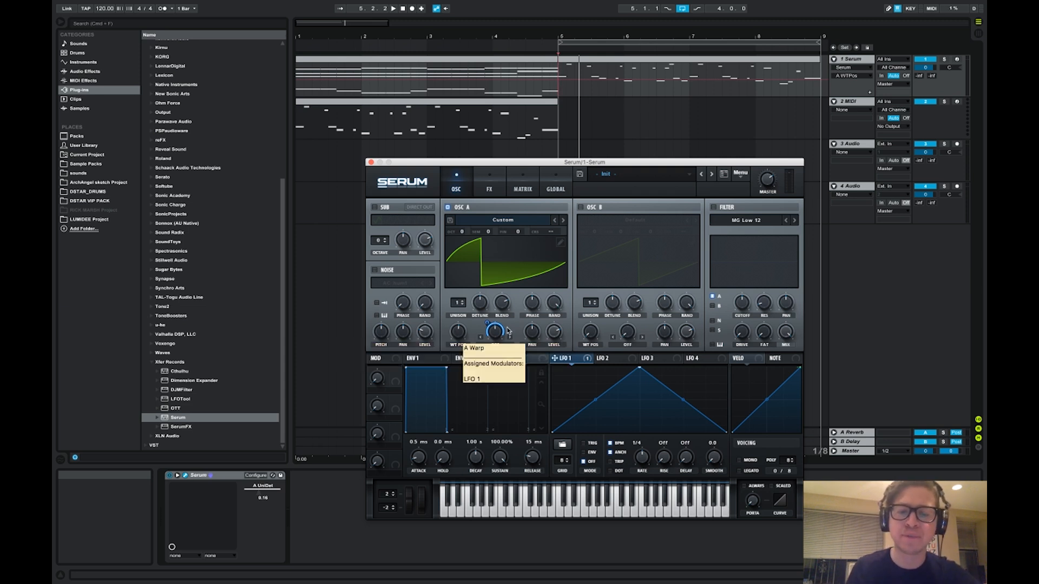
pyautogui.moveTo(466, 335); pyautogui.dragTo(465, 312)
pyautogui.press('space')
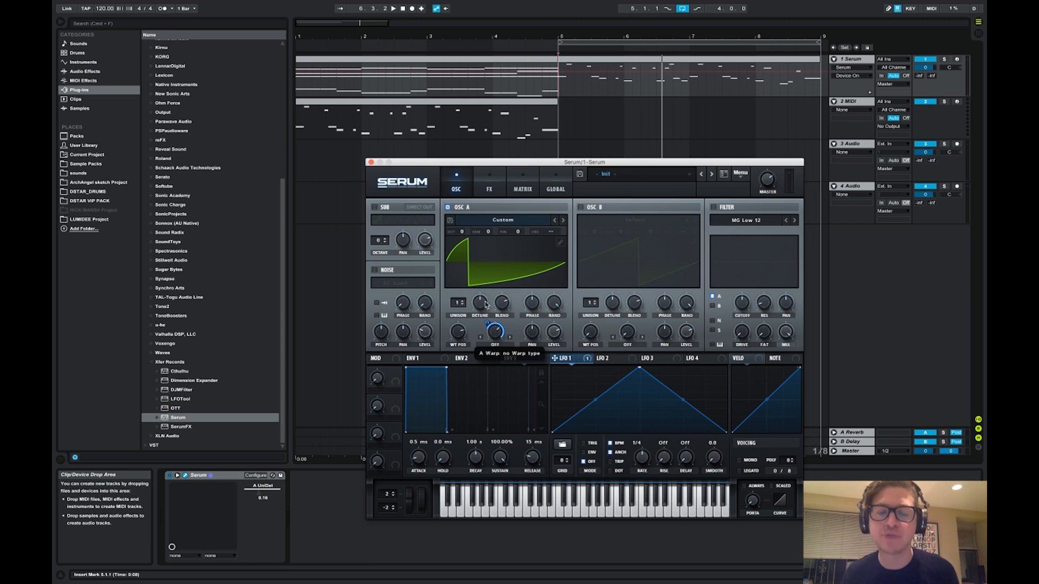
pyautogui.moveTo(464, 336)
pyautogui.mouseDown()
pyautogui.moveTo(453, 336)
pyautogui.moveTo(447, 293)
pyautogui.moveTo(423, 454)
pyautogui.moveTo(463, 243)
pyautogui.moveTo(459, 324)
pyautogui.mouseUp()
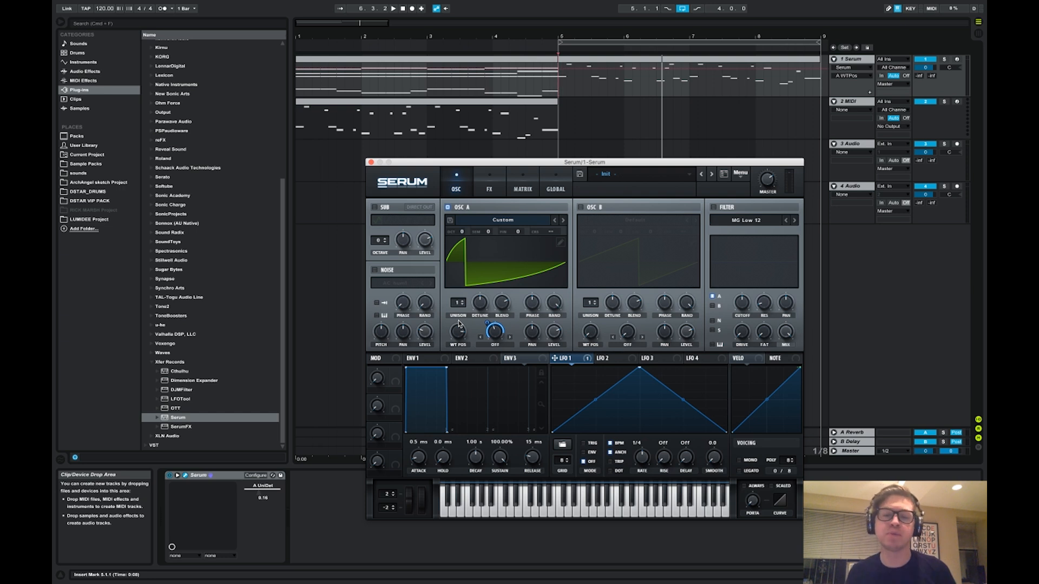
# Lower Osc A's octave to -2 and sweep its wavetable position during playback
pyautogui.moveTo(463, 234); pyautogui.dragTo(463, 263)
pyautogui.press('space')
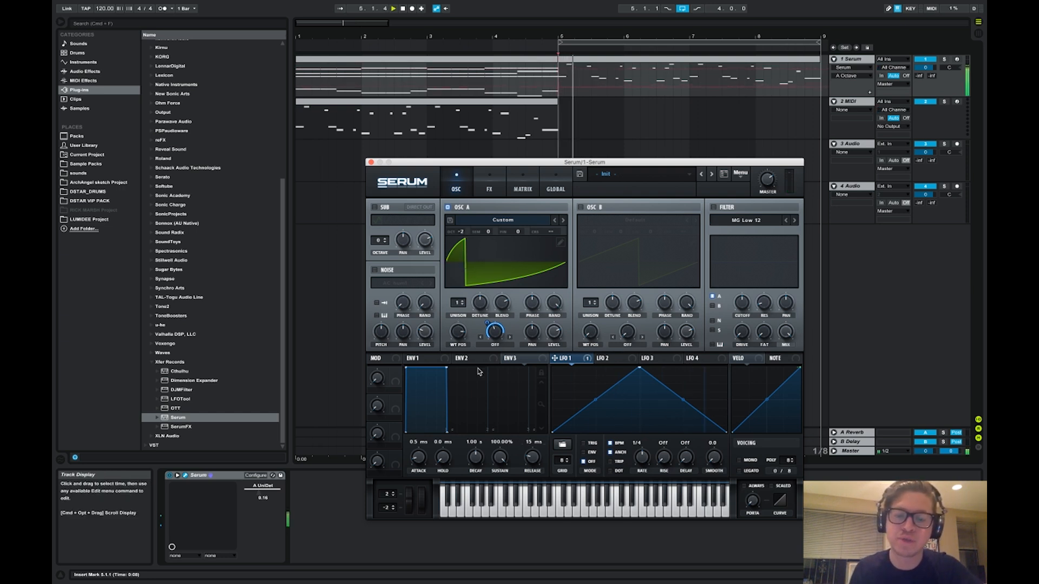
pyautogui.moveTo(458, 331); pyautogui.dragTo(464, 296)
# Set Osc A's warp mode to Mirror and adjust its warp control
pyautogui.click(496, 345)
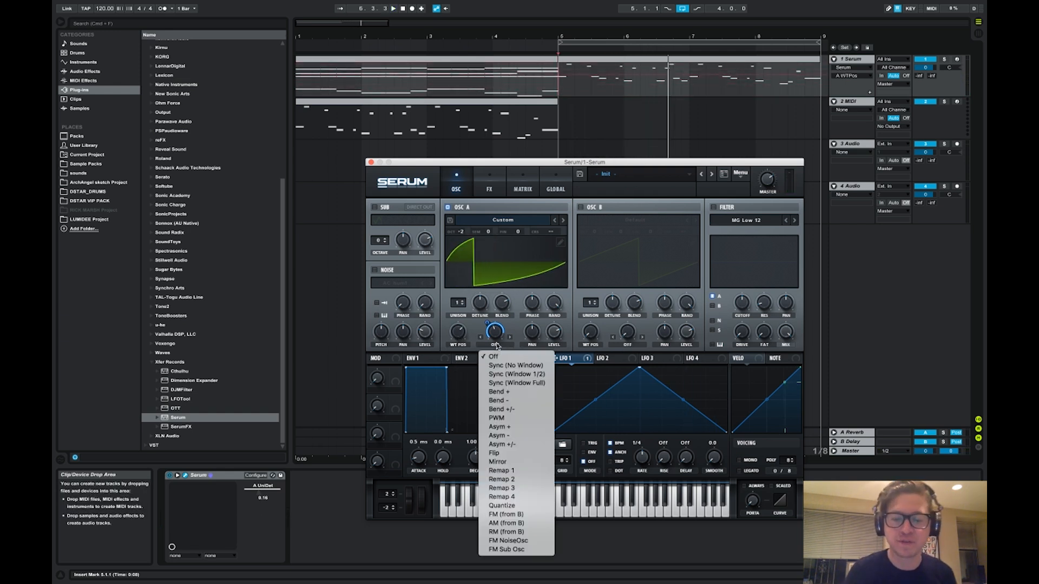
pyautogui.click(519, 461)
pyautogui.moveTo(509, 335); pyautogui.dragTo(484, 333)
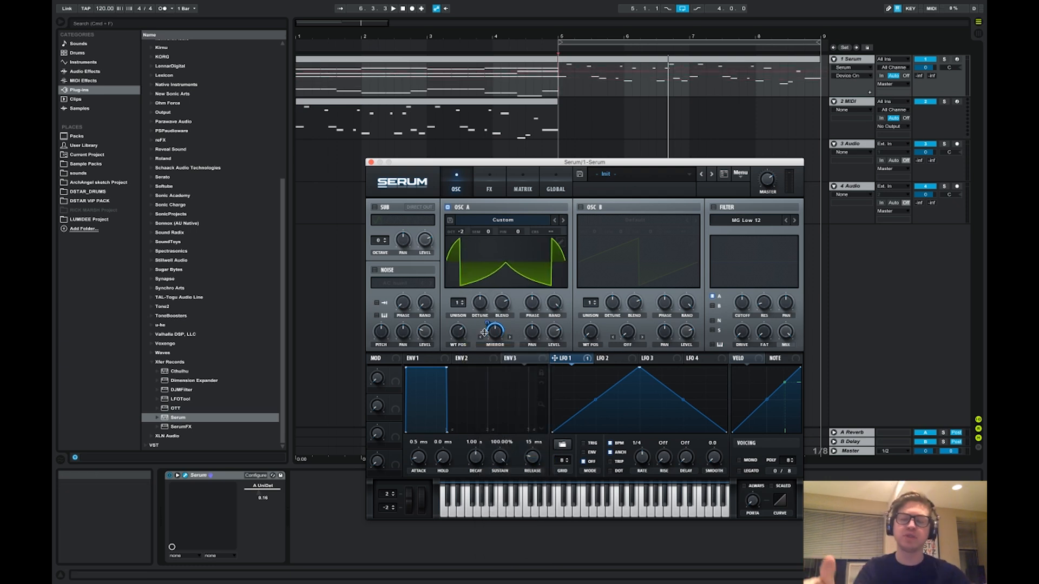